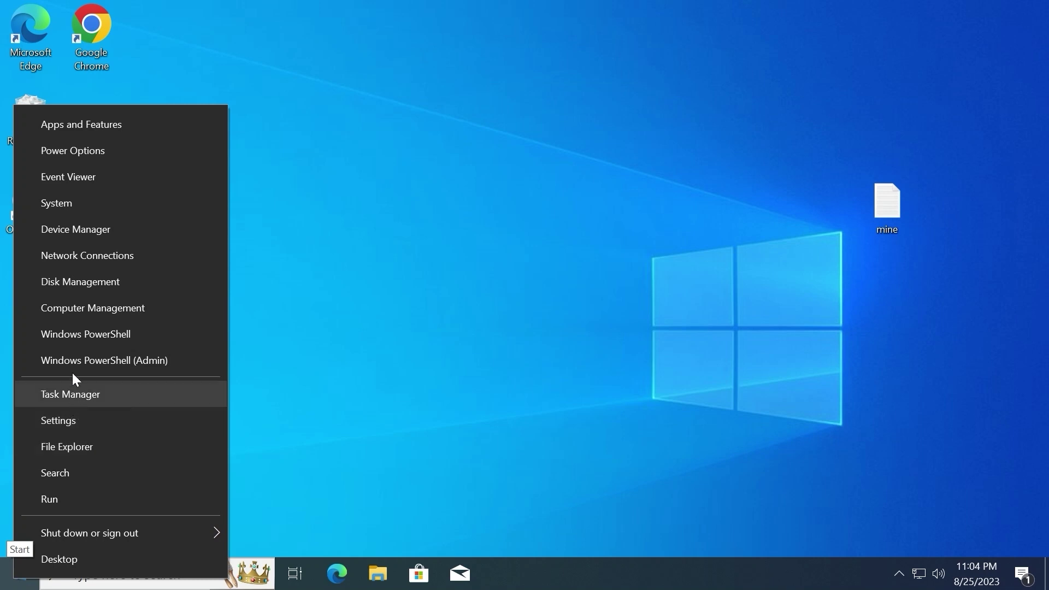
Step: Check the processor, Windows edition and version in the system's About information, and close Settings
left_click(75, 204)
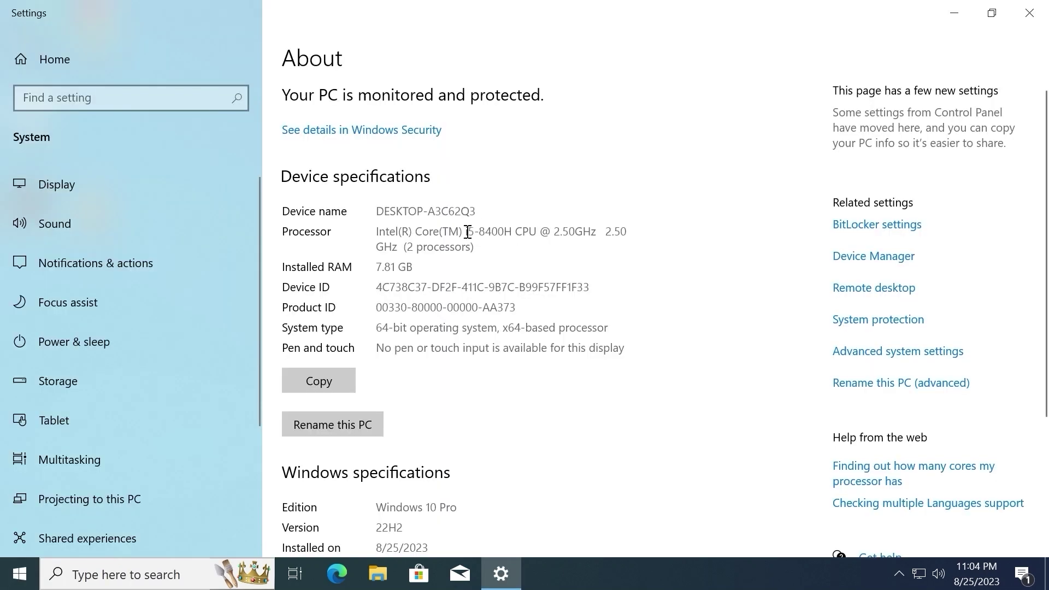
left_click_drag(466, 231, 616, 262)
scroll(576, 281, "down", 3)
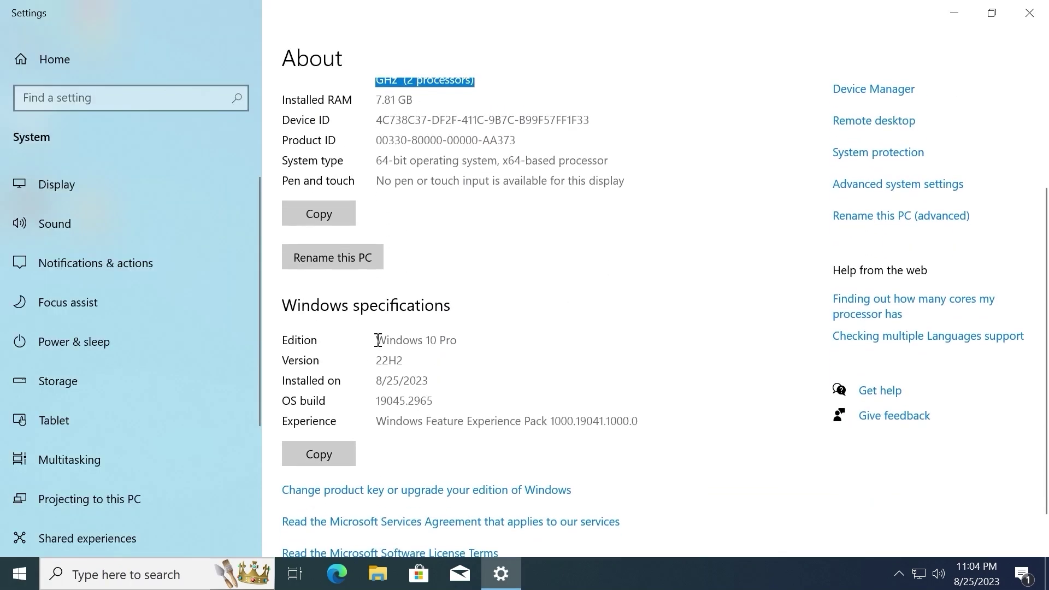
left_click_drag(377, 342, 492, 342)
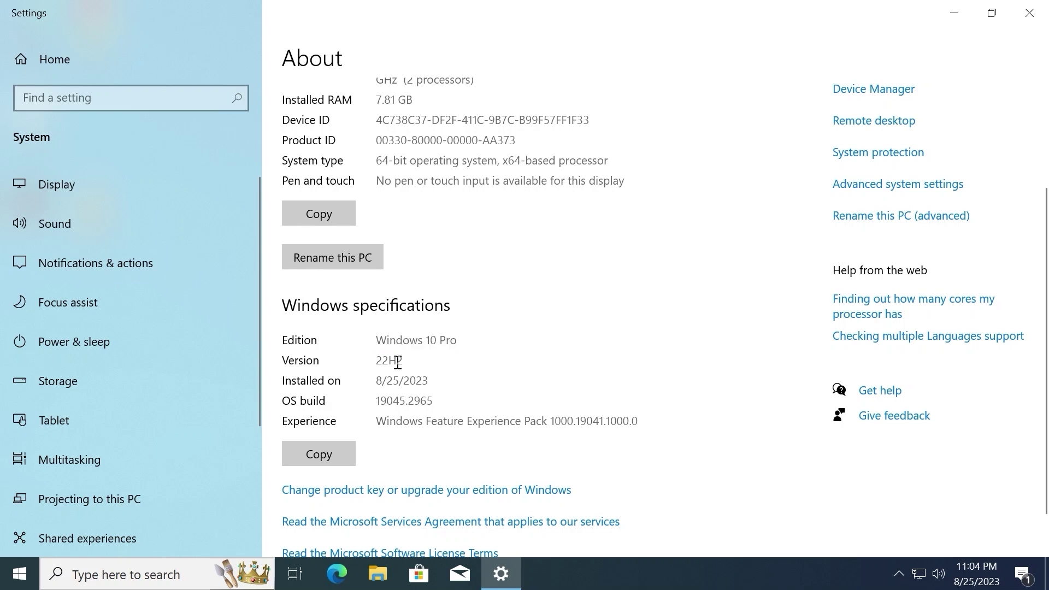
left_click_drag(407, 361, 374, 362)
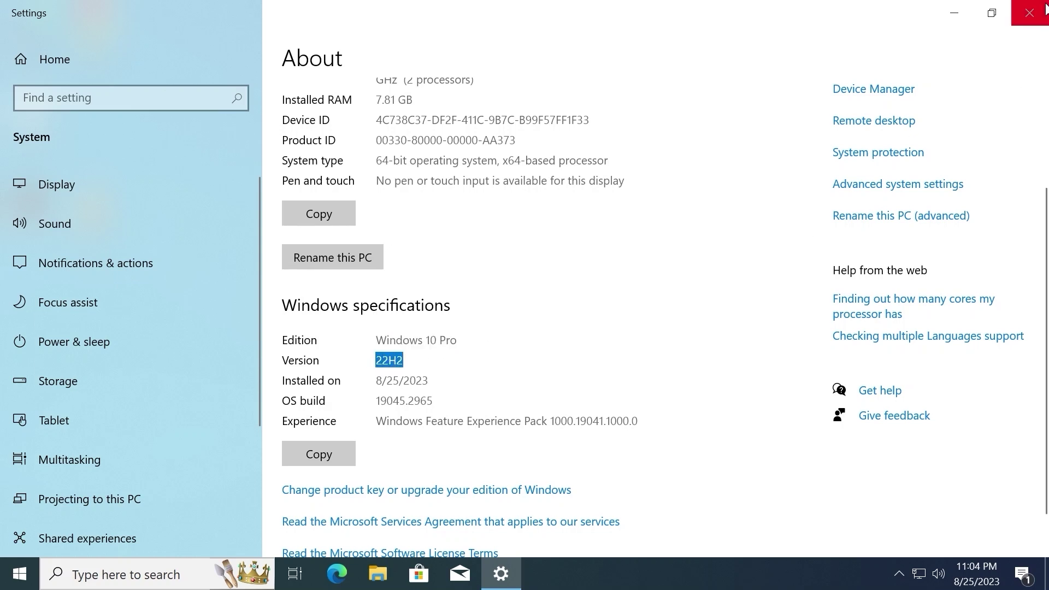
left_click(1029, 13)
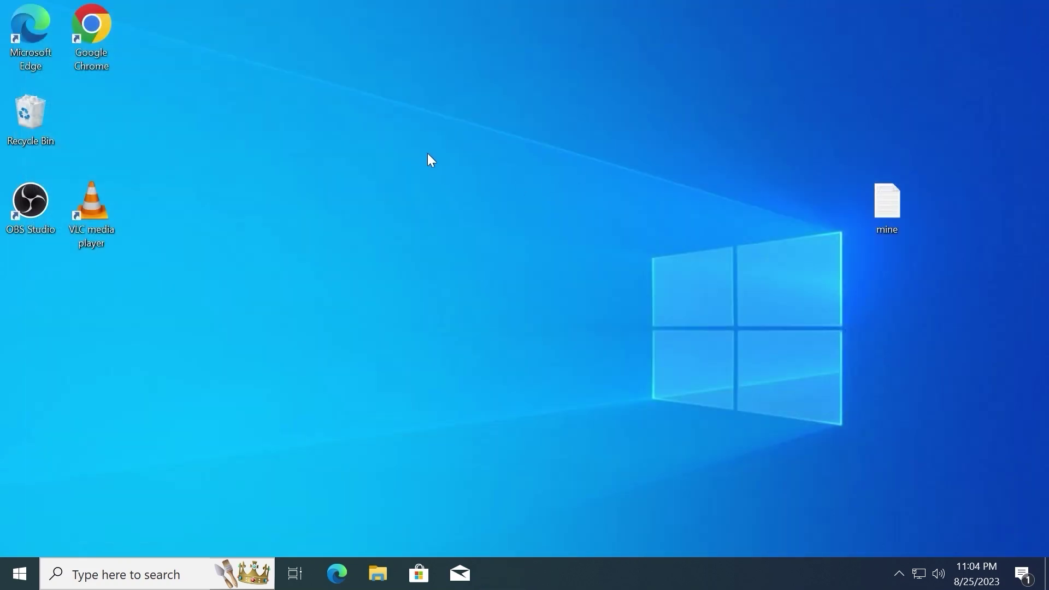
Step: Open Google Chrome and go to uupdump.net
double_click(98, 34)
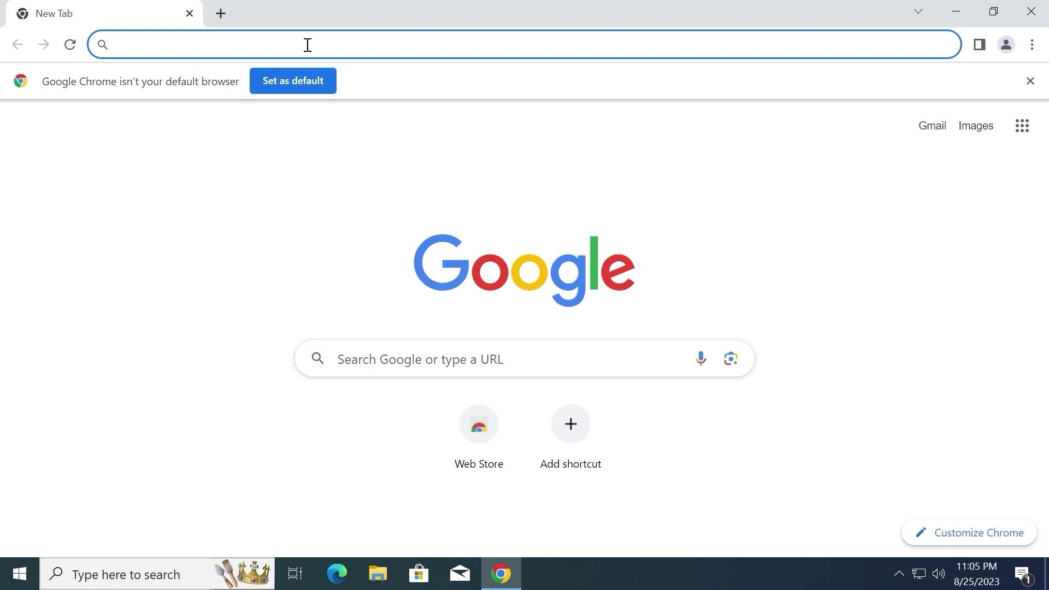
type("uupd")
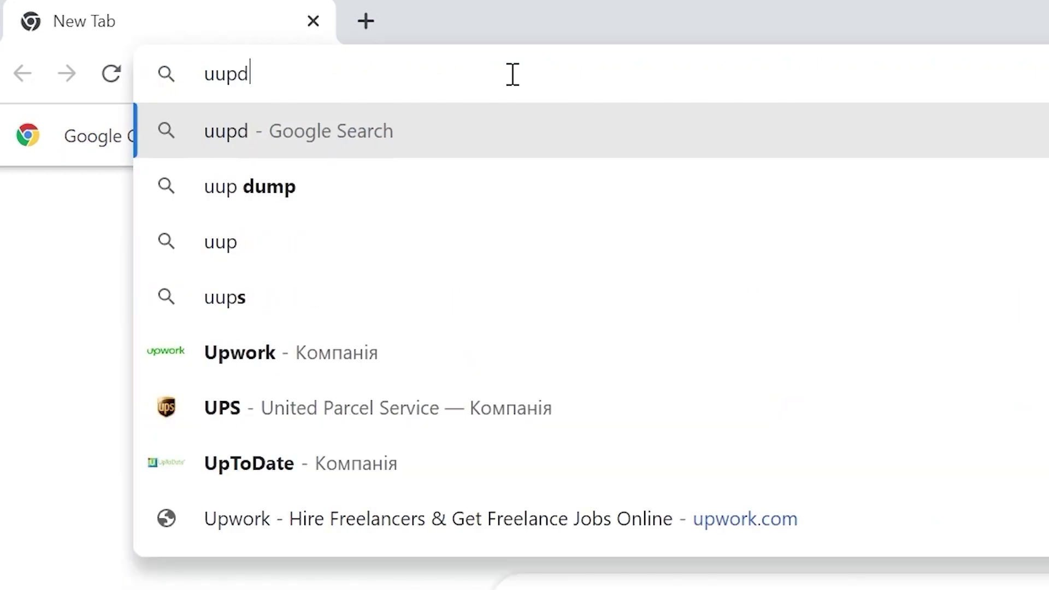
type("ump.")
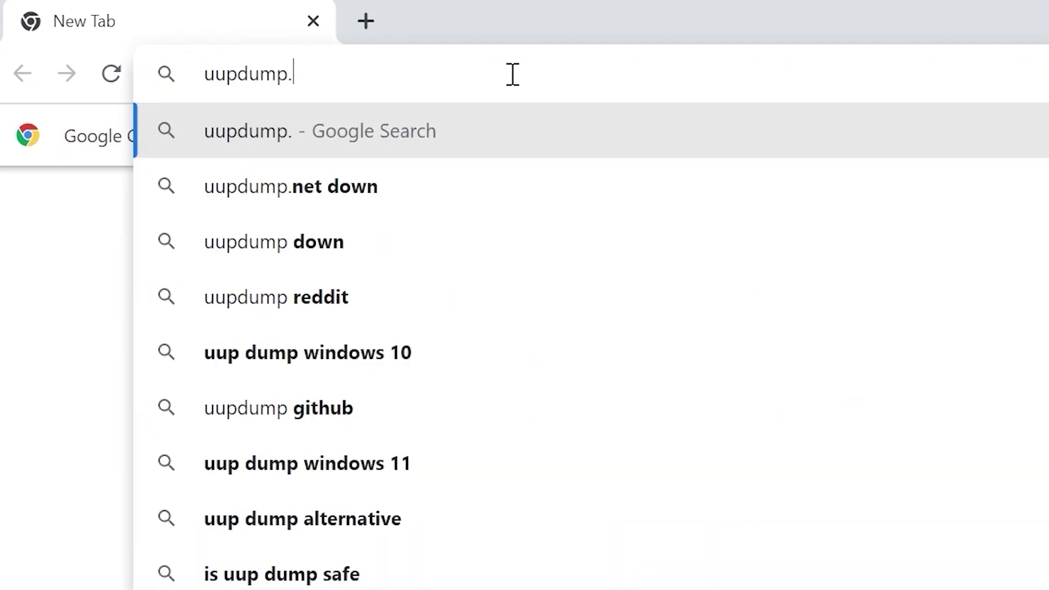
type("net")
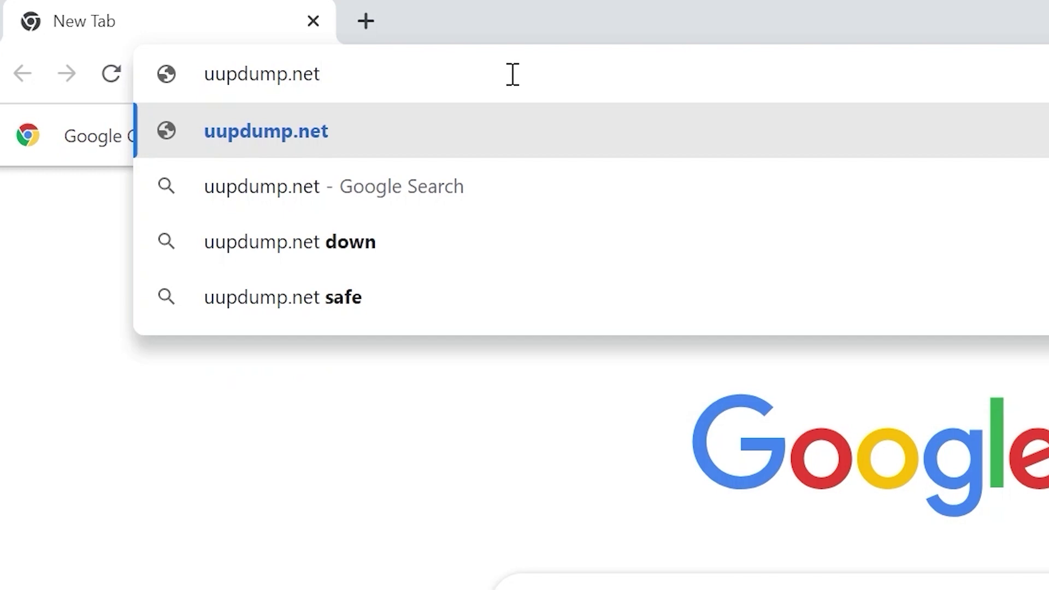
key("Return")
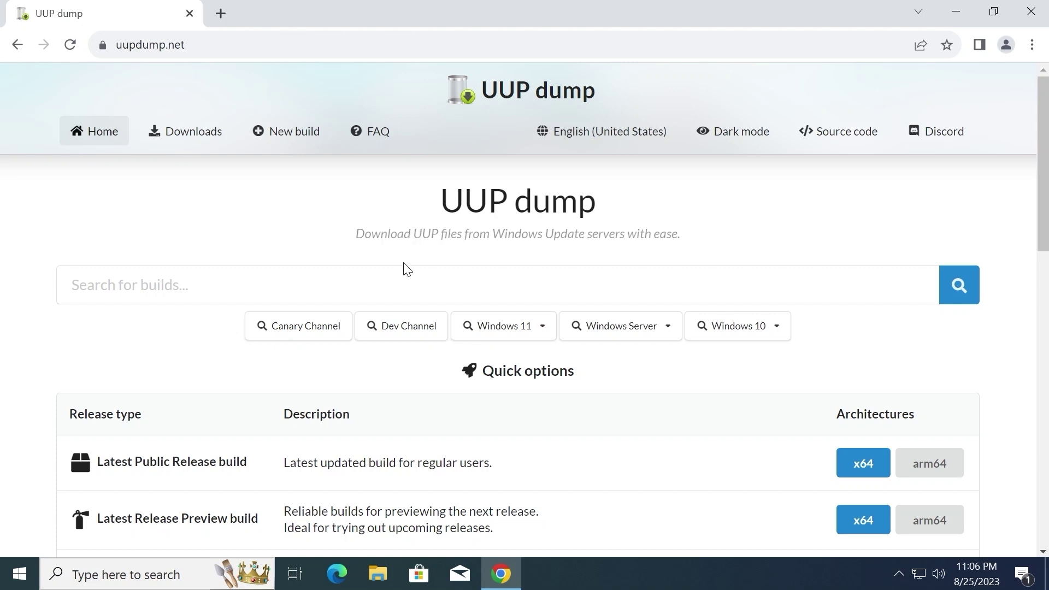
Step: Fetch the latest Canary Channel build for x64 and choose the Windows 11 Insider Preview 25936.1000 (rs_prerelease) update
scroll(407, 269, "down", 3)
left_click_drag(285, 441, 437, 441)
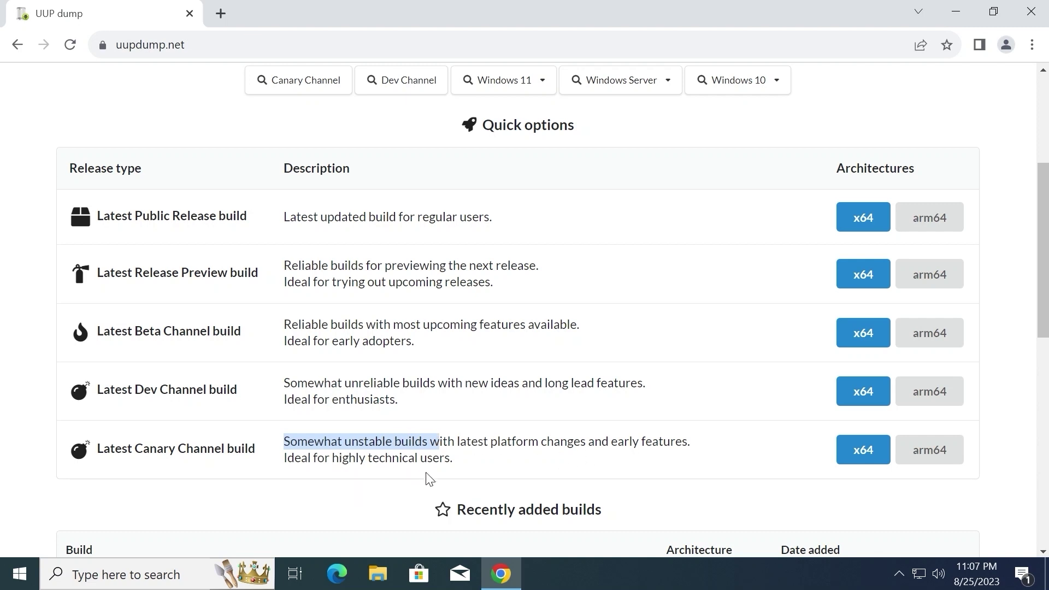
left_click(860, 448)
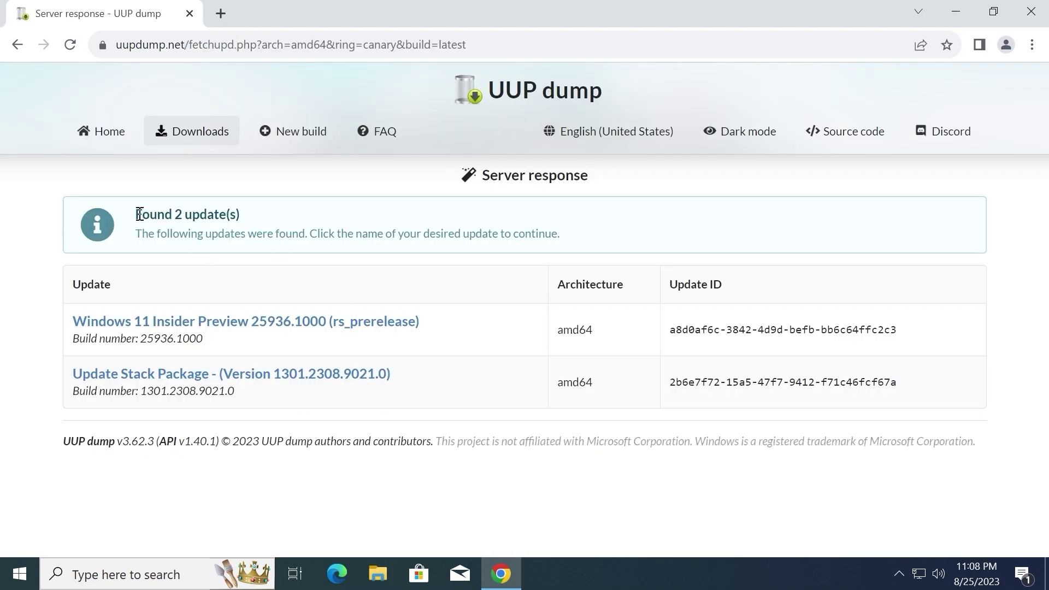
left_click_drag(135, 214, 261, 219)
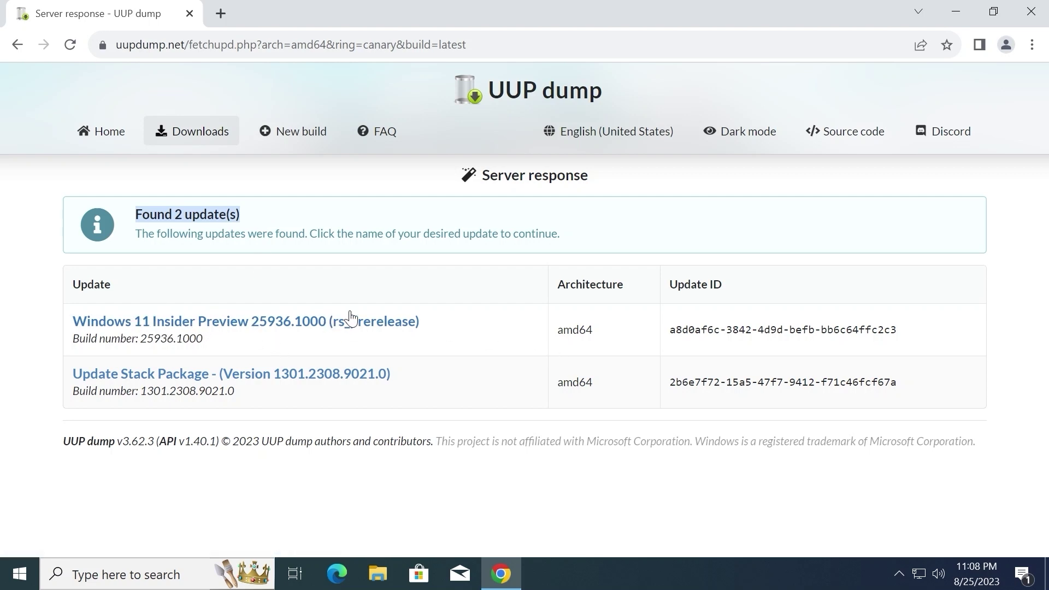
left_click(284, 322)
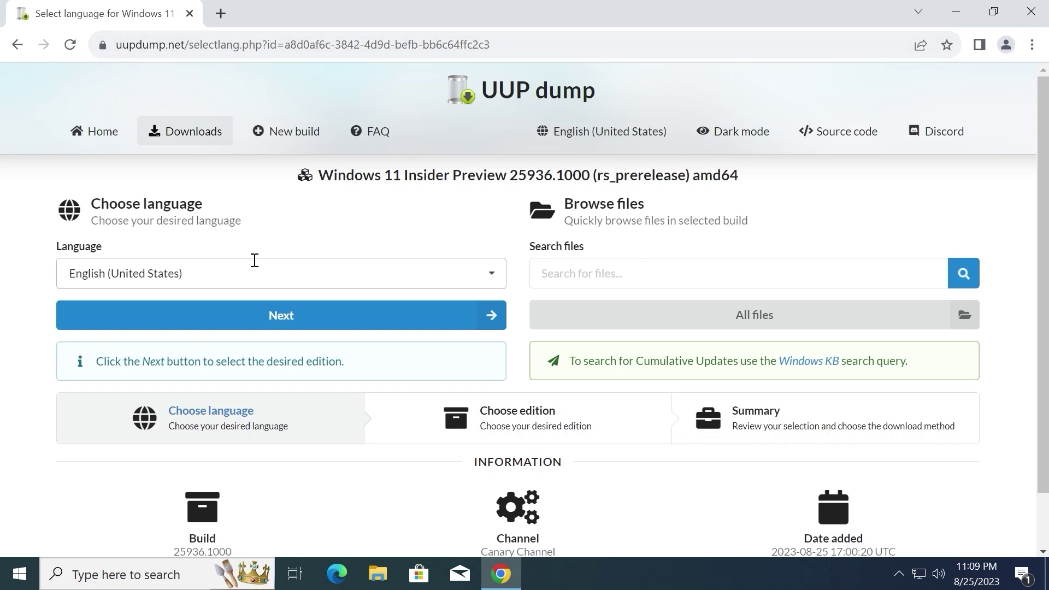
left_click(186, 270)
left_click(187, 250)
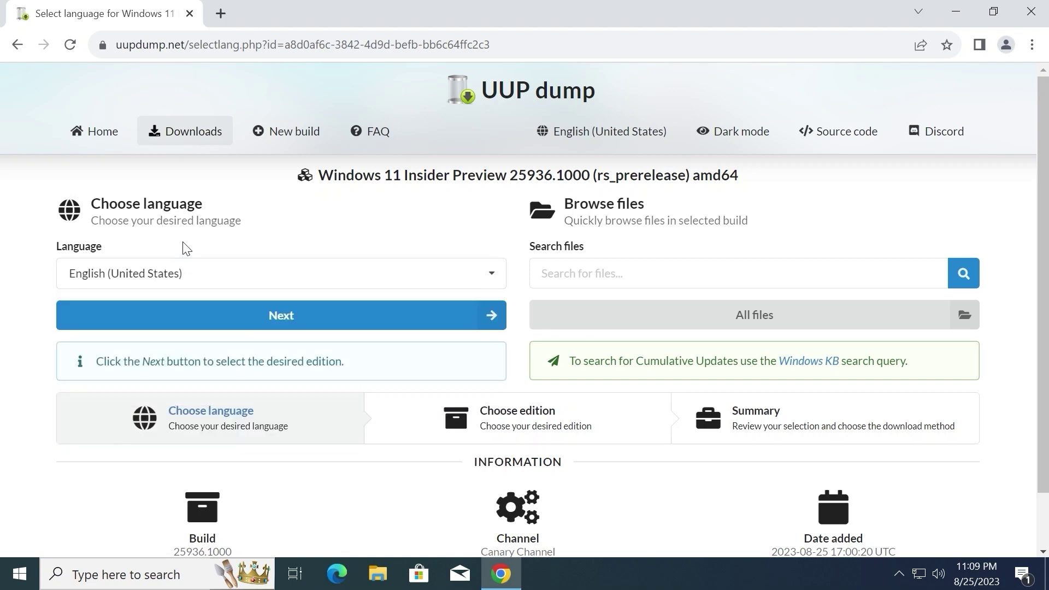
left_click(955, 12)
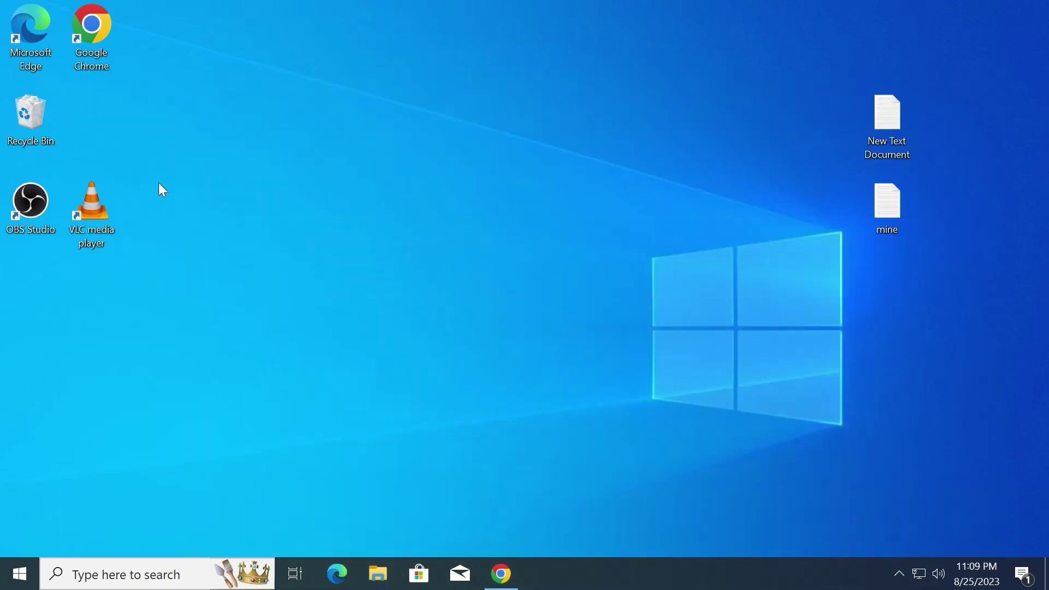
left_click(39, 229)
left_click(65, 223)
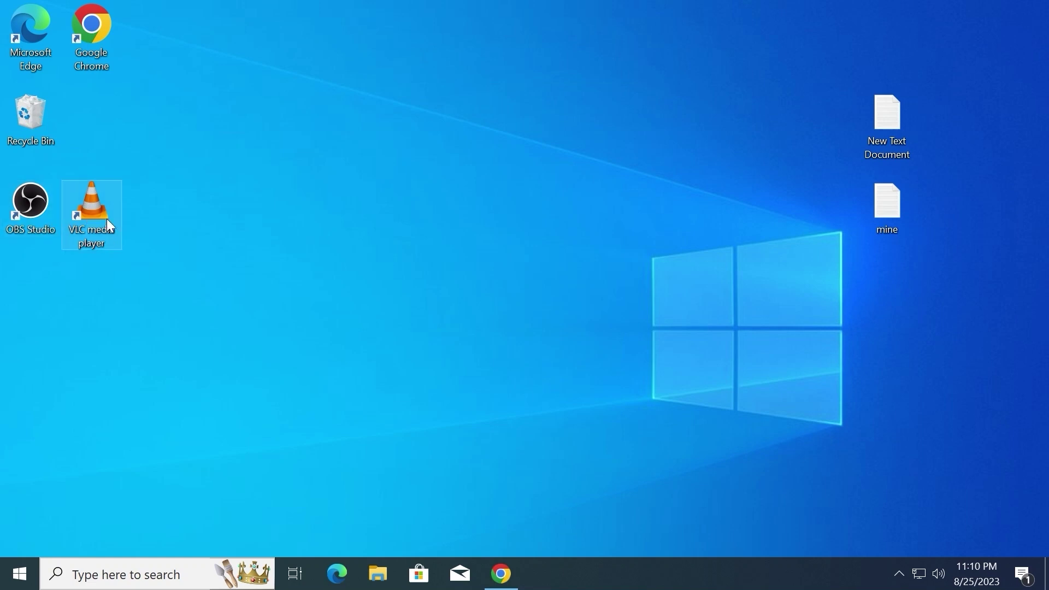
left_click(484, 284)
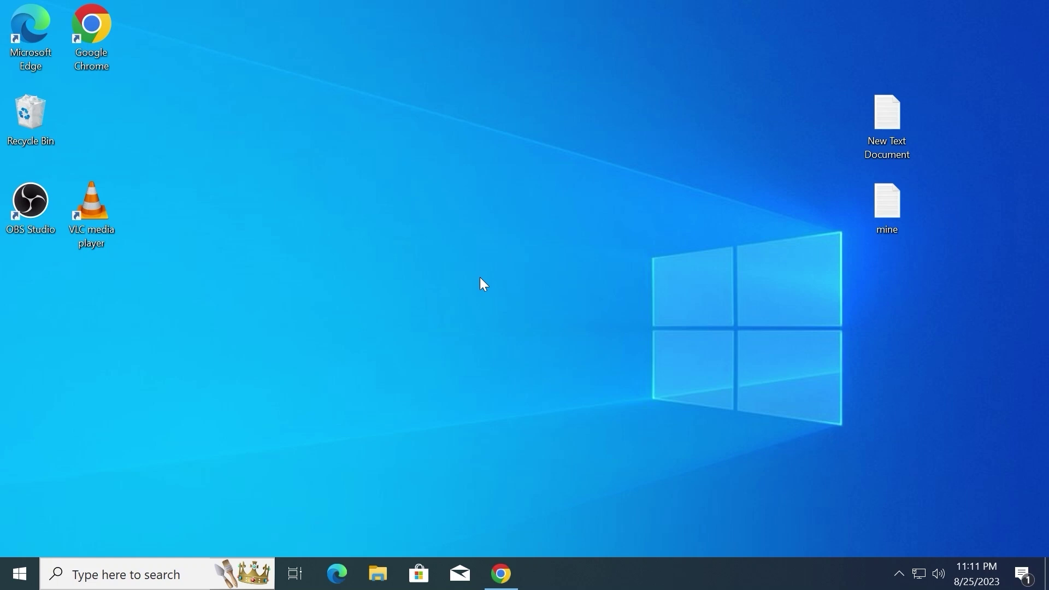
left_click(502, 574)
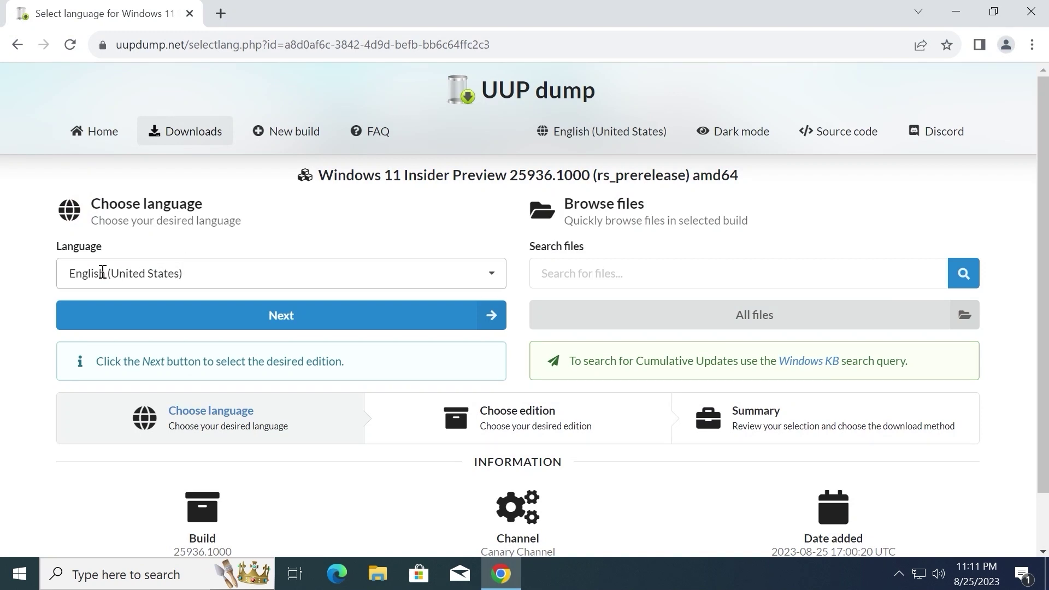
Step: Open the build's language list and copy the command "dism /online /get-intl" from the New Text Document file on the desktop
left_click(127, 273)
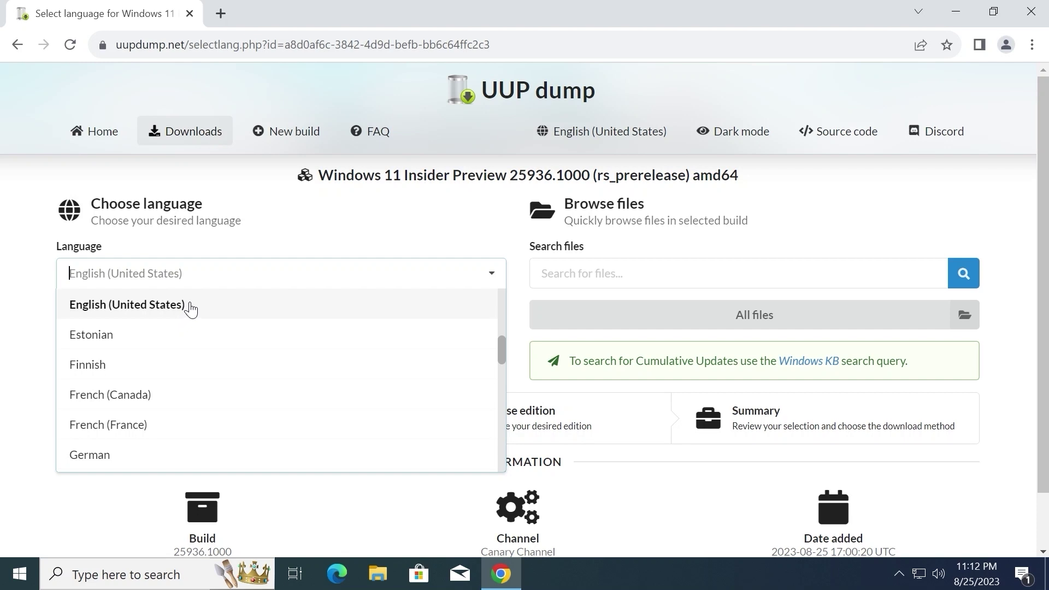
left_click(959, 21)
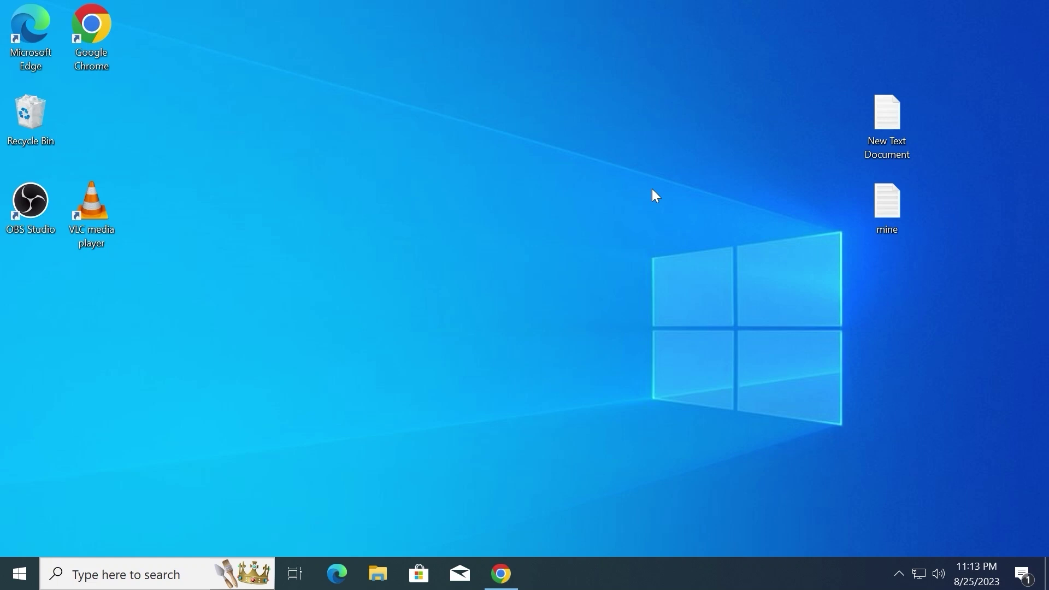
double_click(885, 125)
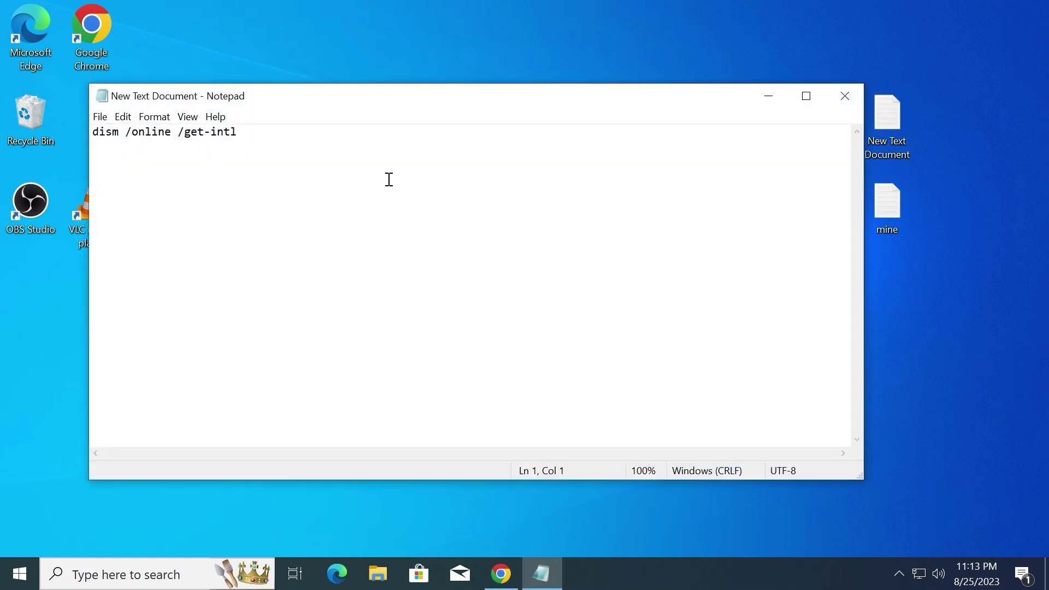
key("ctrl+a")
right_click(142, 137)
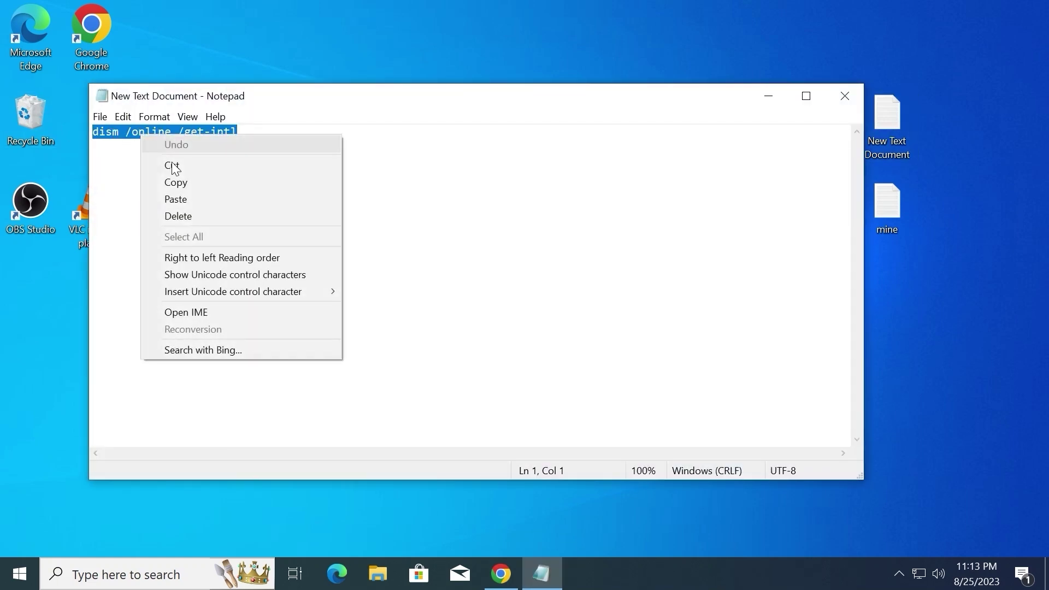
left_click(195, 183)
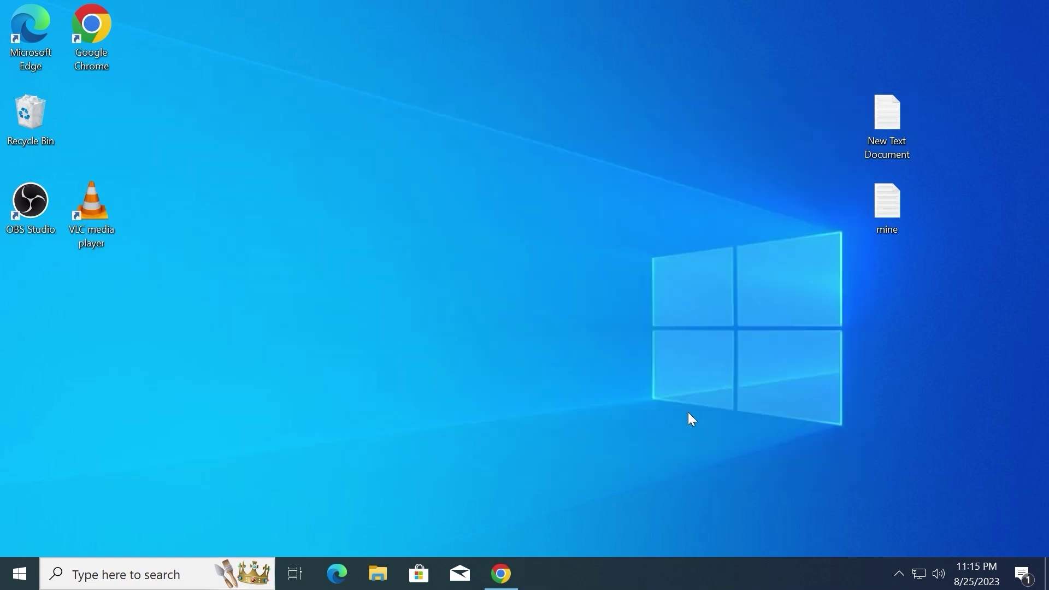
Step: Search Windows for cmd and run Command Prompt as administrator, allowing it to make changes
left_click(149, 578)
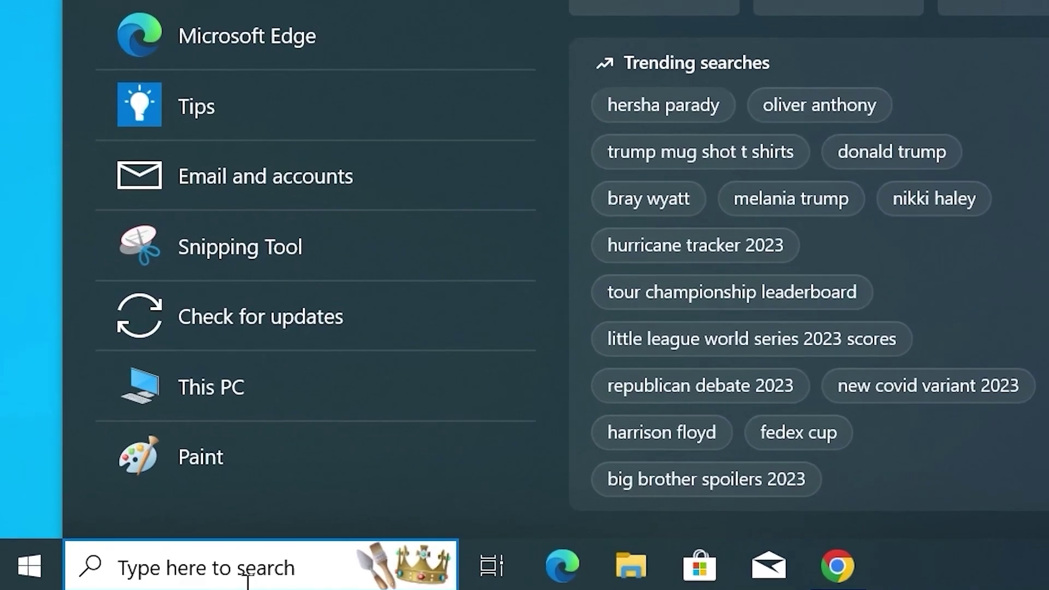
type("cmd")
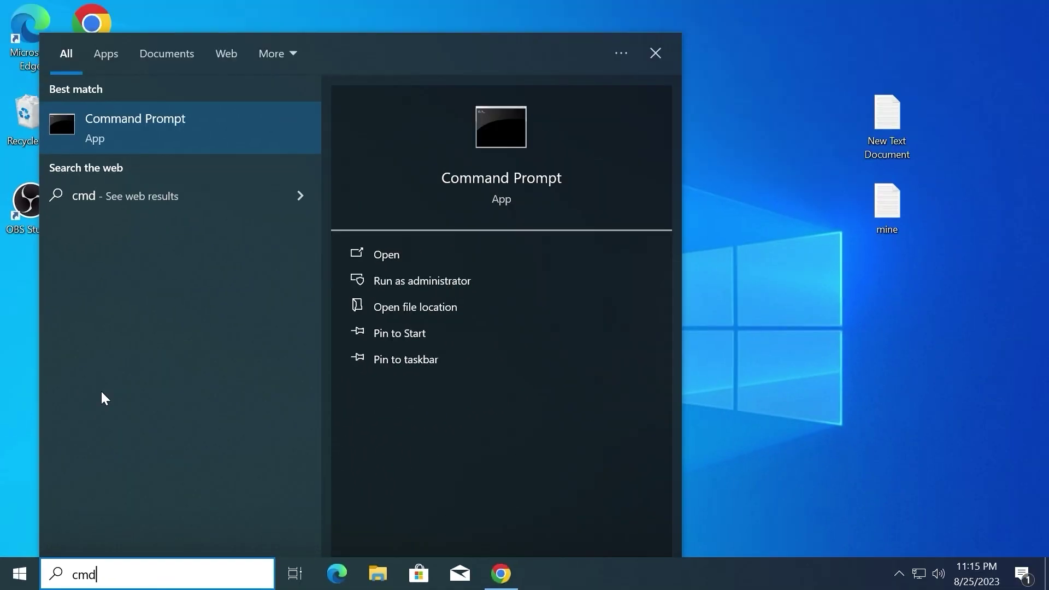
right_click(135, 131)
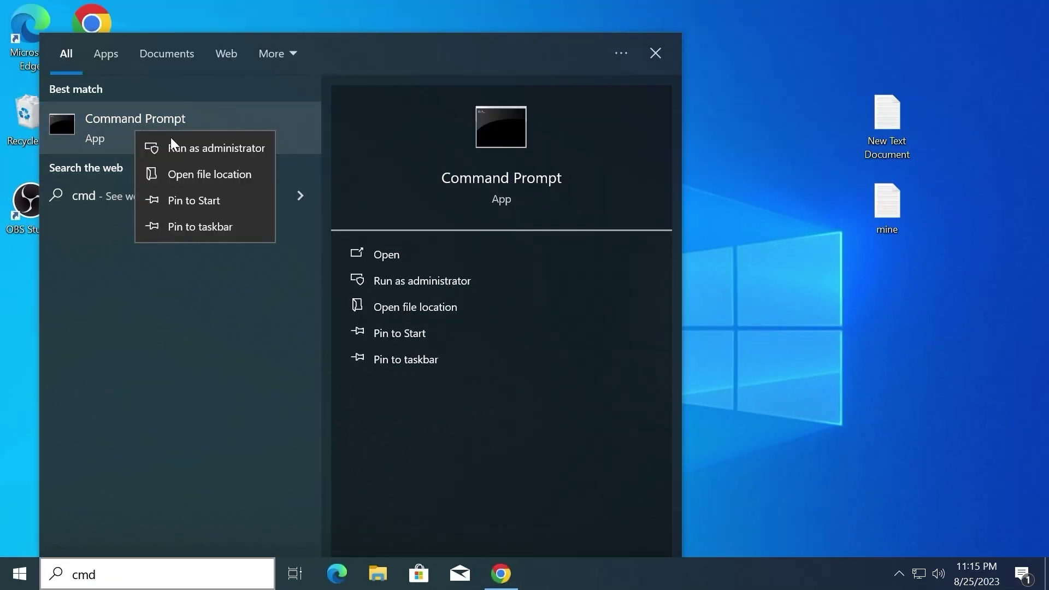
left_click(232, 144)
left_click(470, 394)
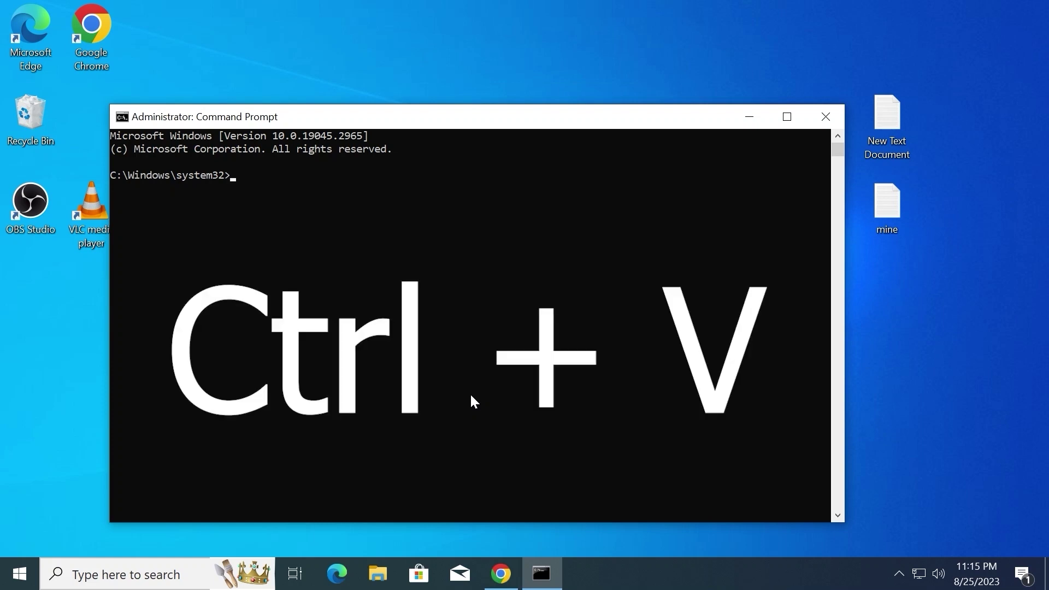
Step: Run "dism /online /get-intl", check the default system UI language in the output, and close Command Prompt
key("ctrl+v")
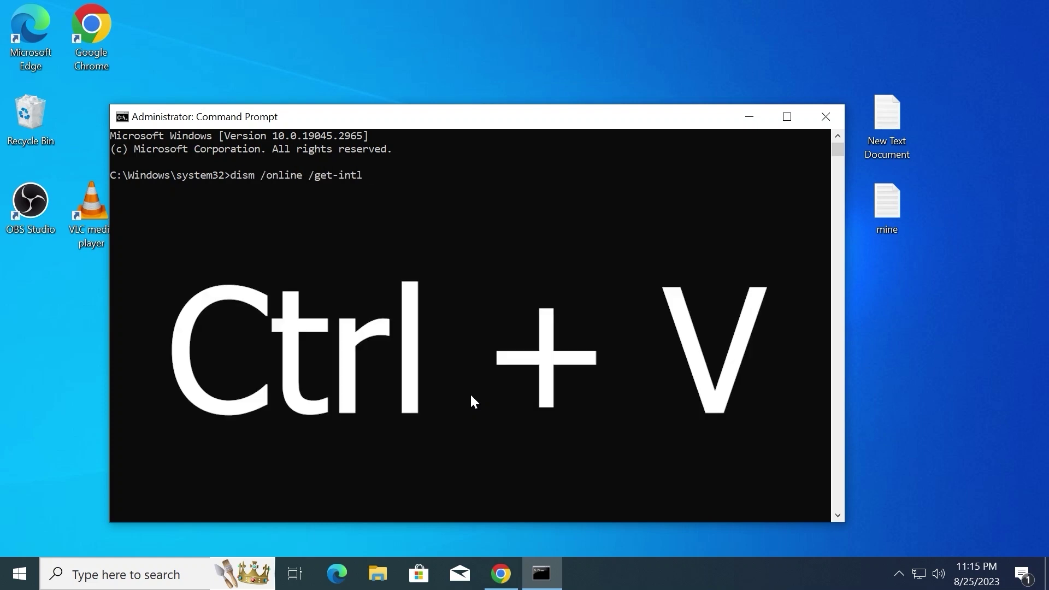
key("Return")
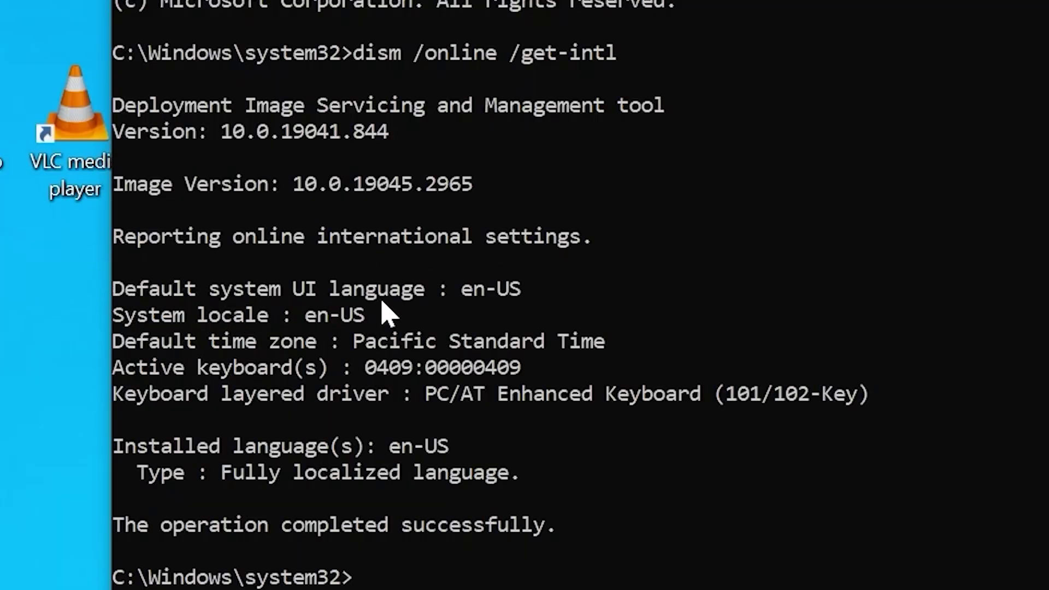
triple_click(348, 300)
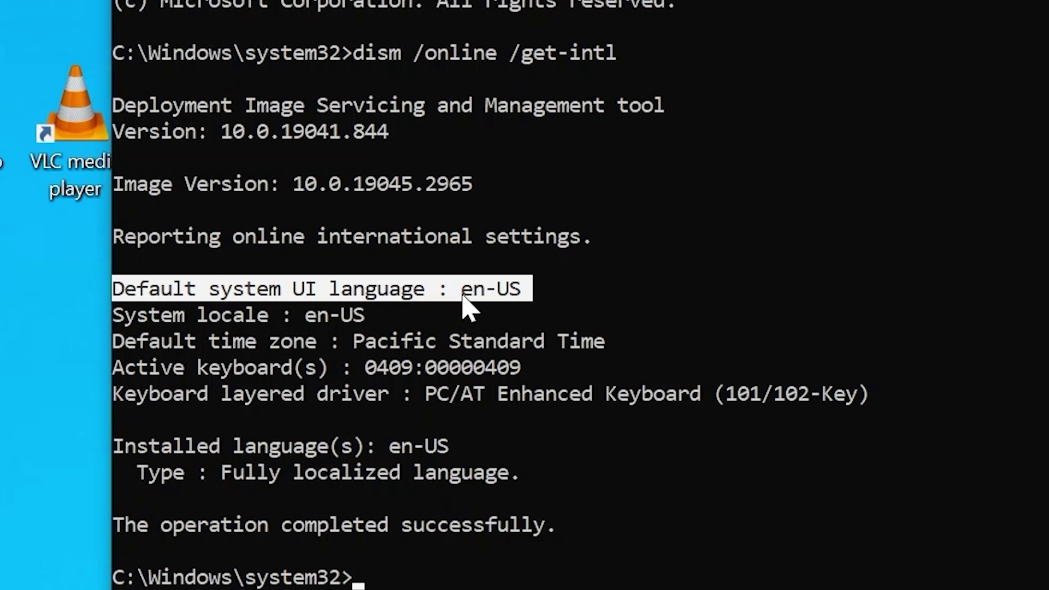
left_click(490, 290)
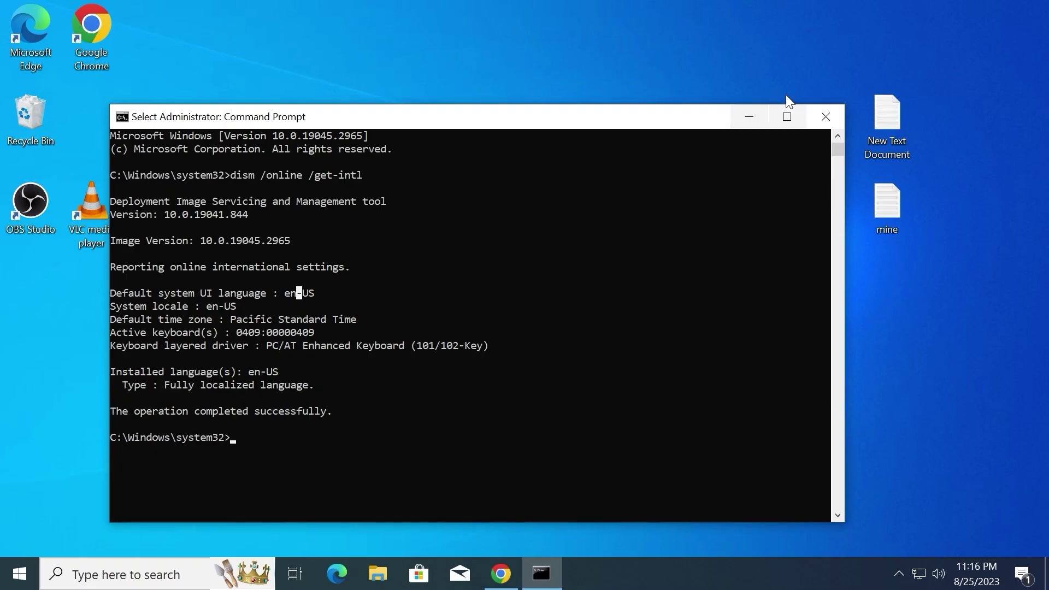
left_click(825, 116)
Step: Switch back to Chrome, choose English (United States) as the build's language and proceed to the edition selection
left_click(501, 574)
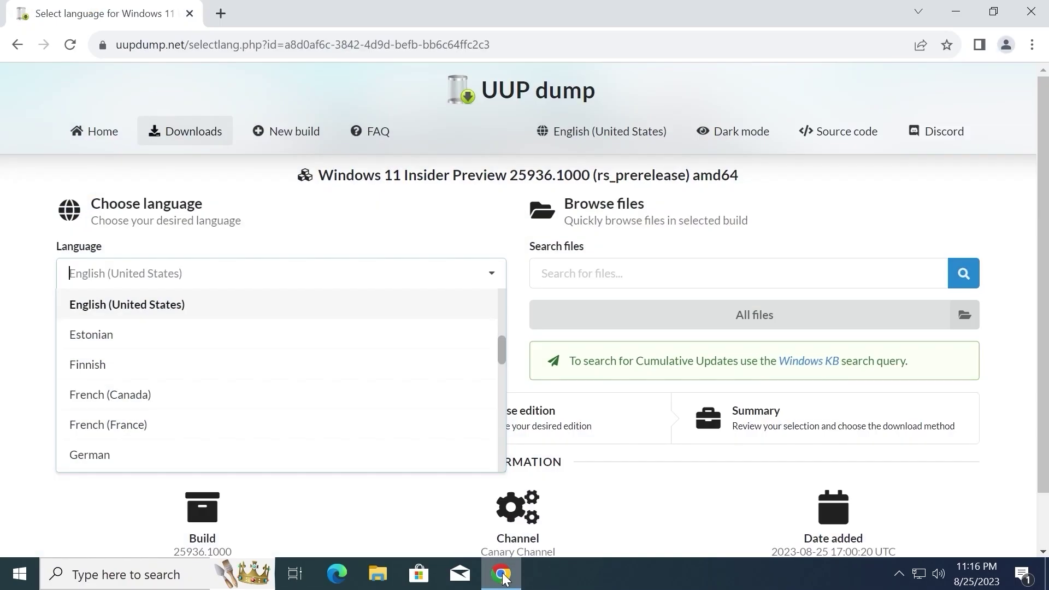
left_click(126, 310)
left_click(299, 324)
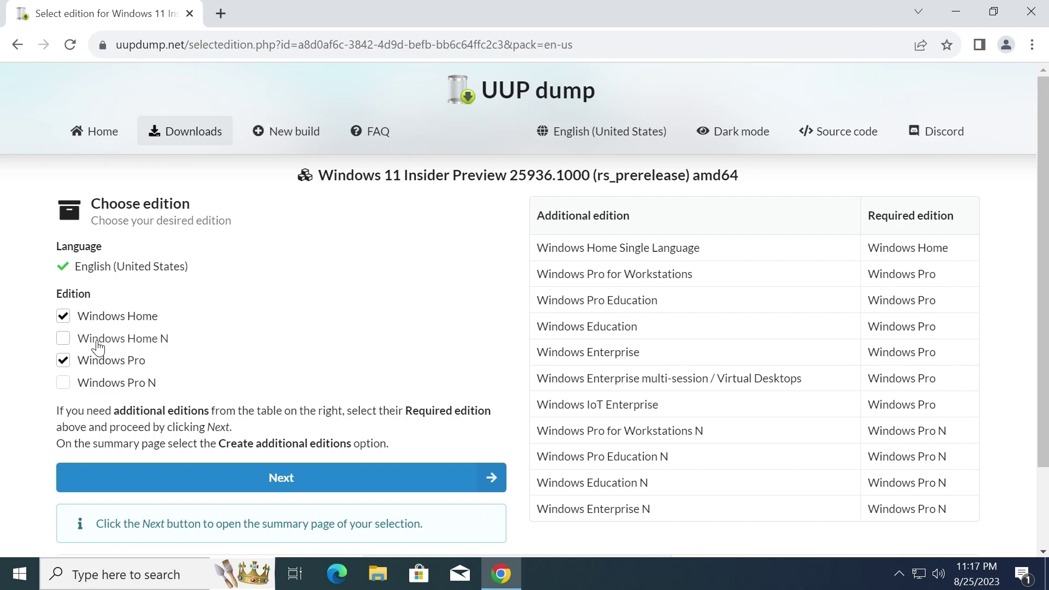
Step: Exclude Windows Home so that only the Windows Pro edition is selected, and proceed to the download summary
left_click(64, 360)
left_click(64, 362)
left_click(62, 321)
left_click(348, 481)
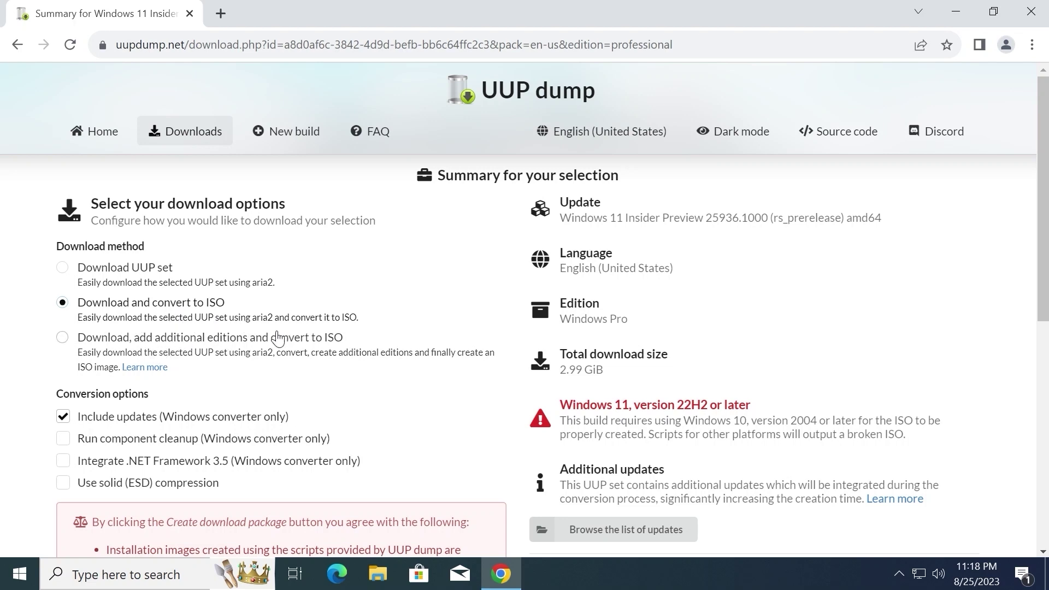
Step: Create the download package with the download-and-convert-to-ISO method and updates included
scroll(314, 309, "down", 1)
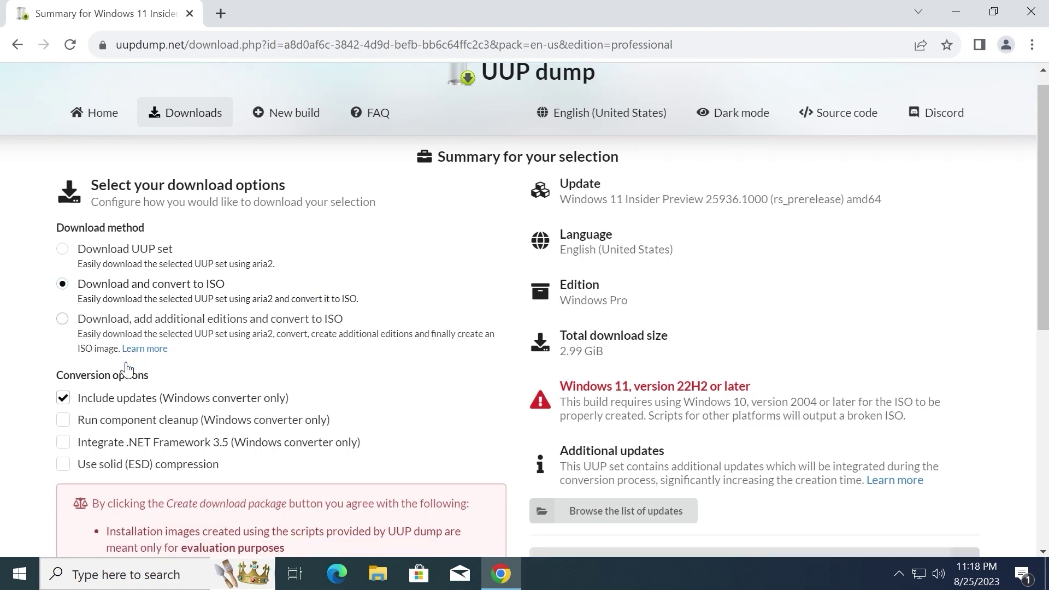
left_click(65, 336)
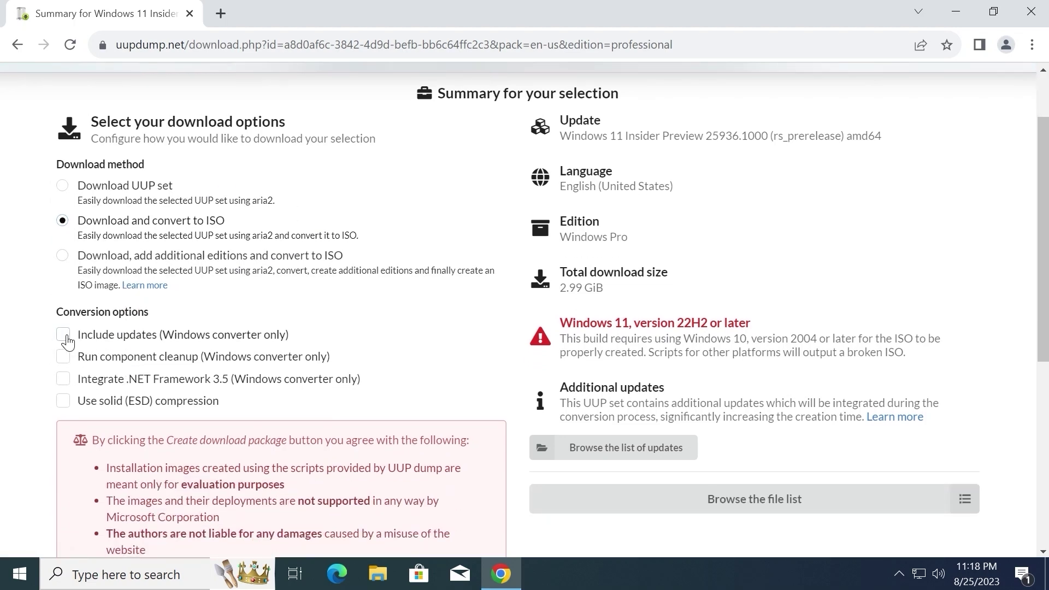
left_click(64, 337)
scroll(235, 324, "down", 1)
scroll(235, 323, "down", 3)
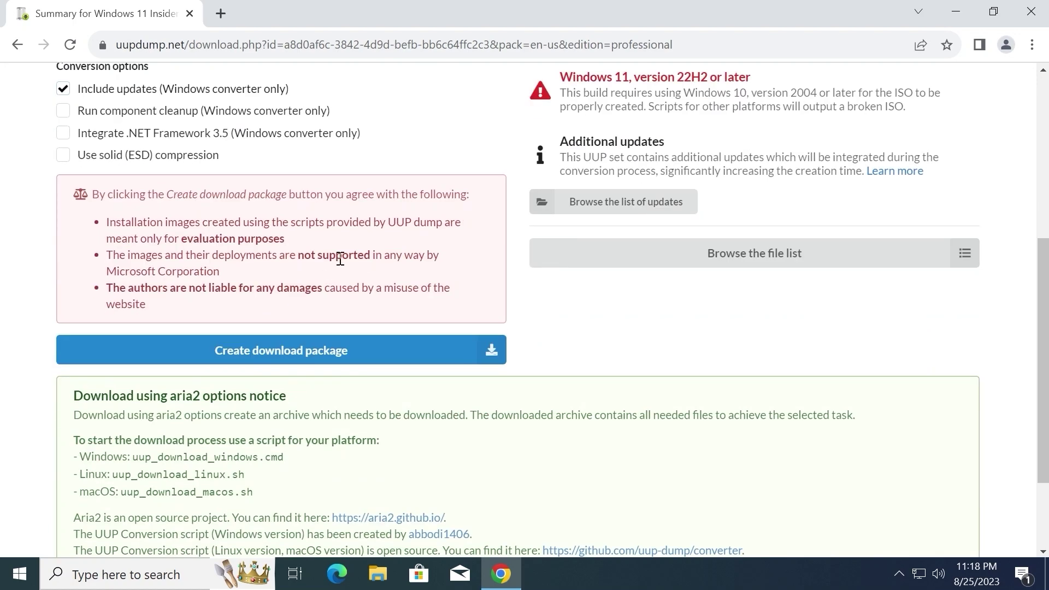
left_click(265, 353)
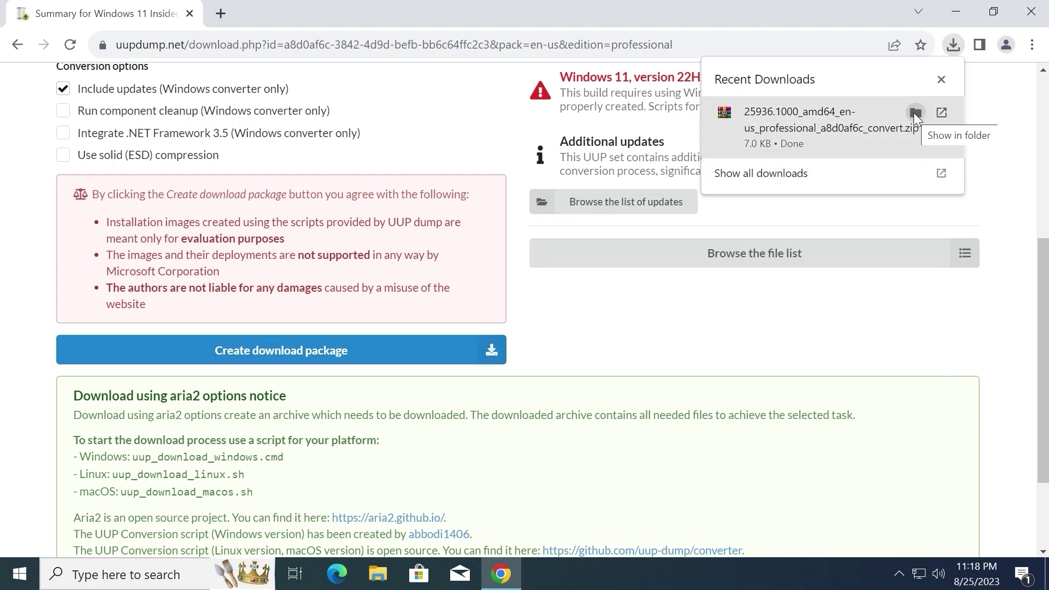
Step: Show the downloaded zip in its folder, extract it to a folder of the same name, and close Chrome
left_click(915, 114)
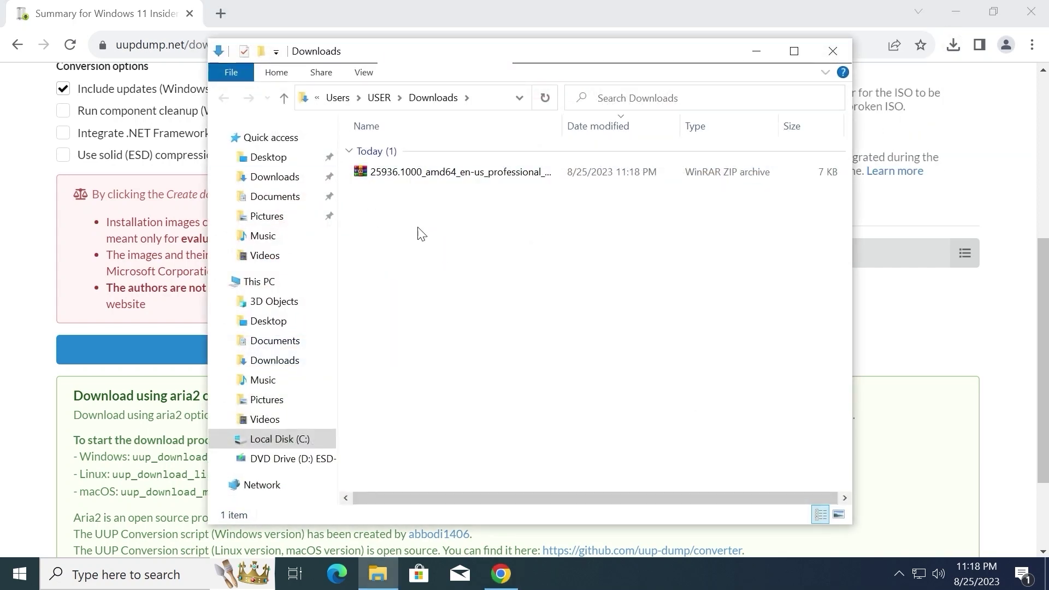
right_click(377, 178)
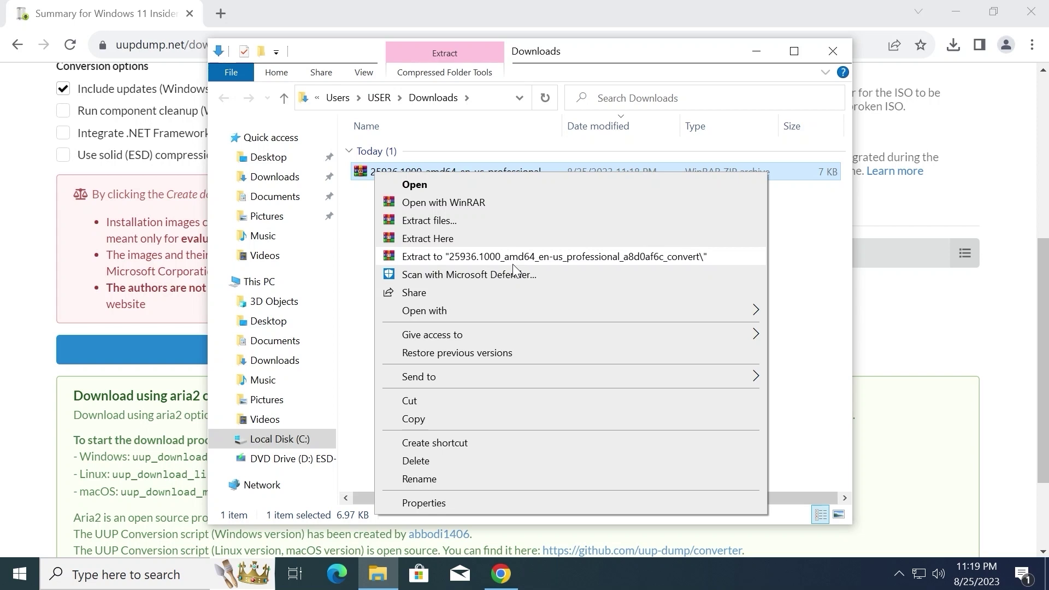
left_click(500, 258)
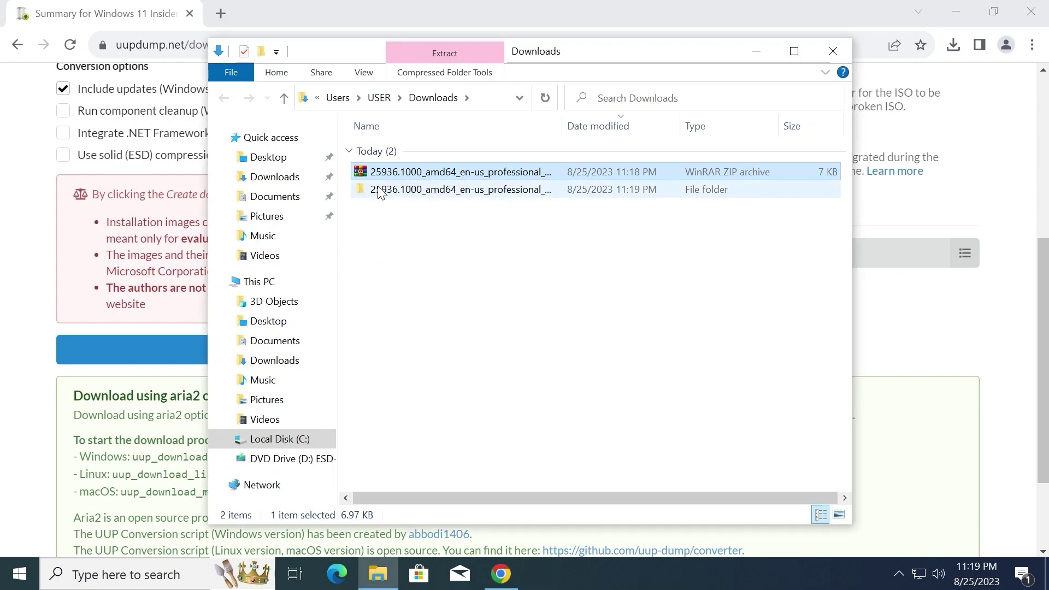
left_click(1032, 18)
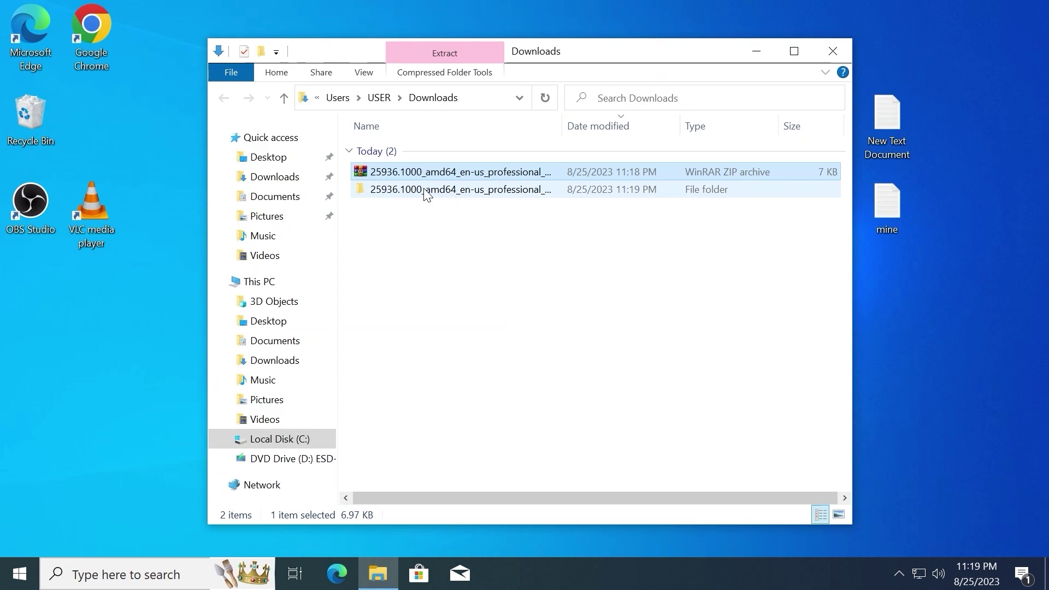
Step: Run uup_download_windows from the extracted folder, allow it to make changes, and answer R to run the script once
double_click(410, 190)
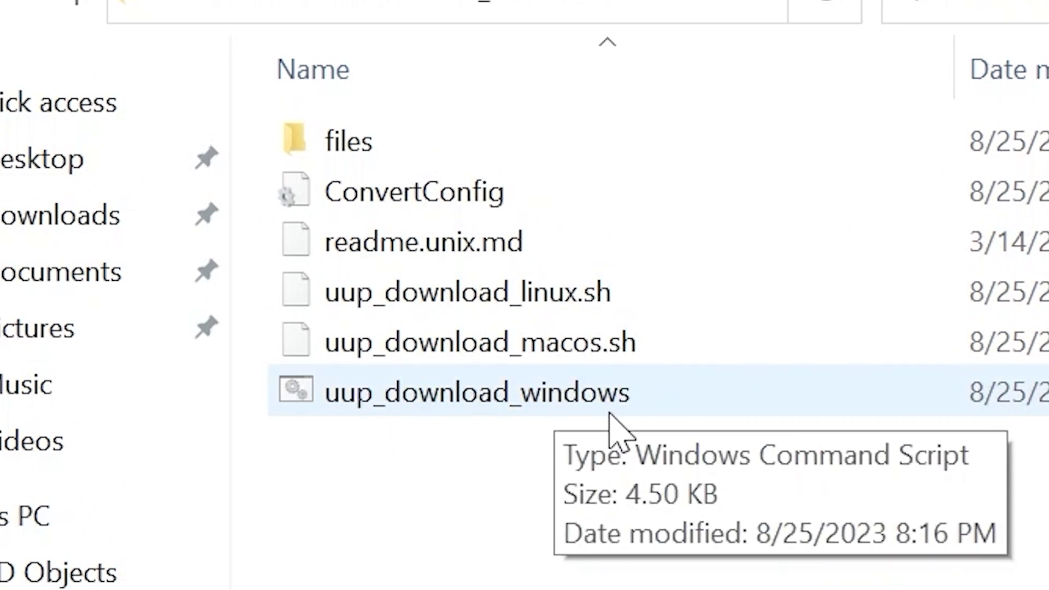
double_click(527, 396)
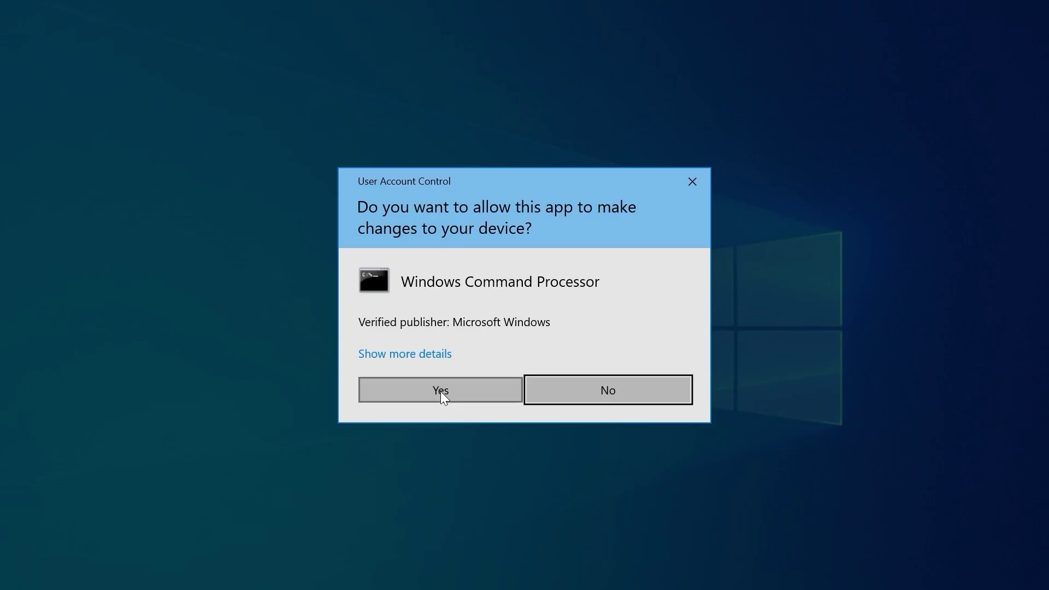
left_click(439, 391)
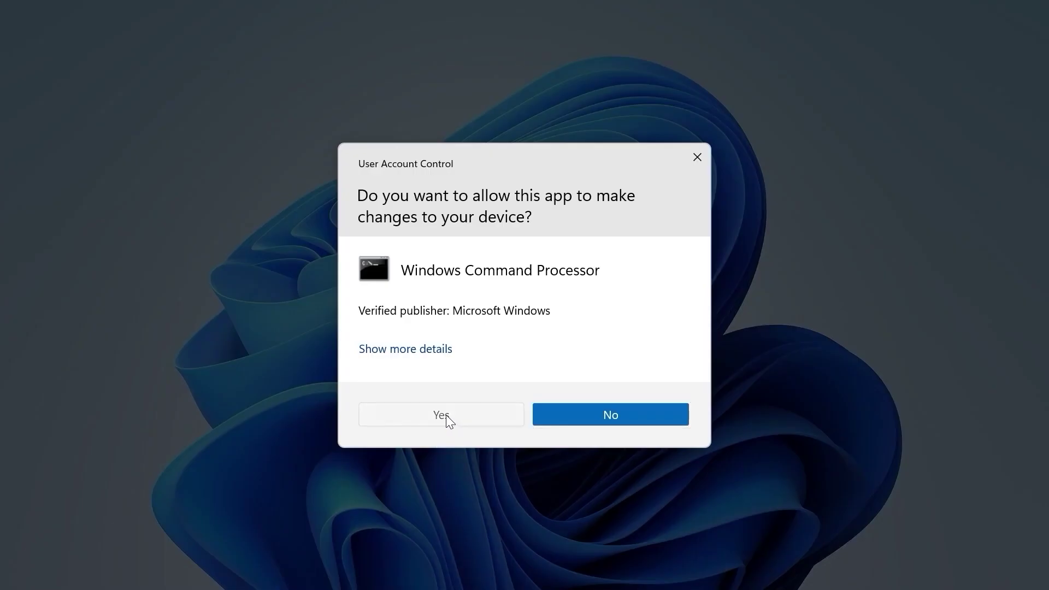
left_click(446, 414)
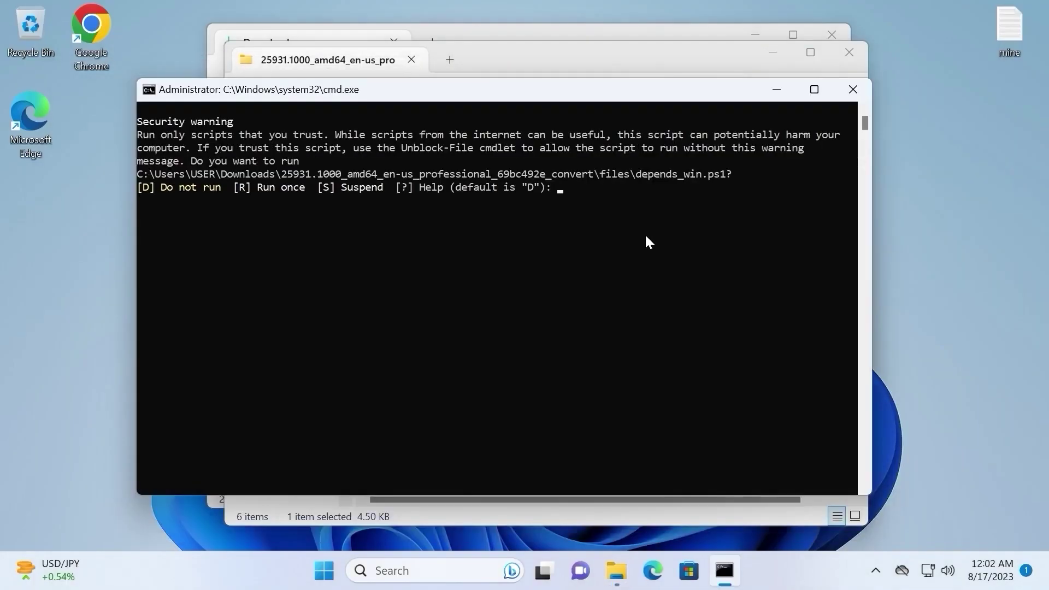
type("r")
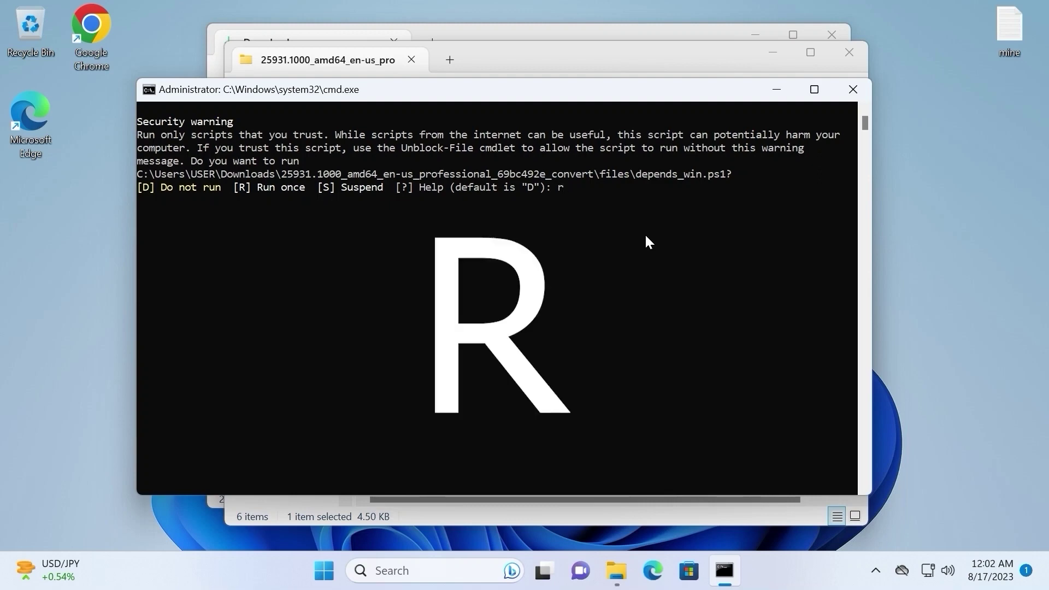
key("Return")
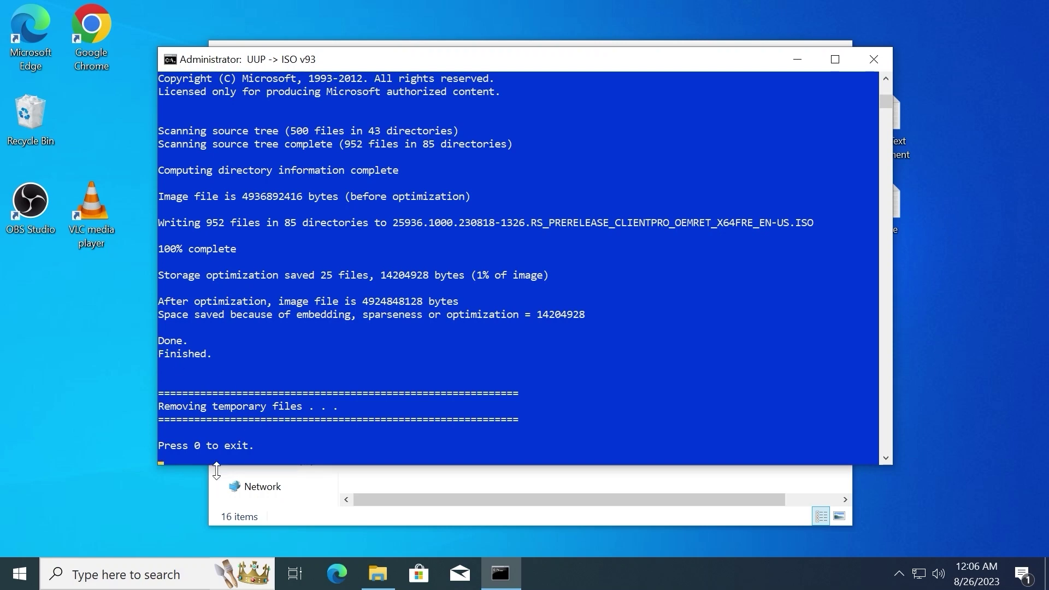
Step: Exit the finished UUP-to-ISO converter and locate the 25936.1000 disc image in the extracted folder in Downloads
key("0")
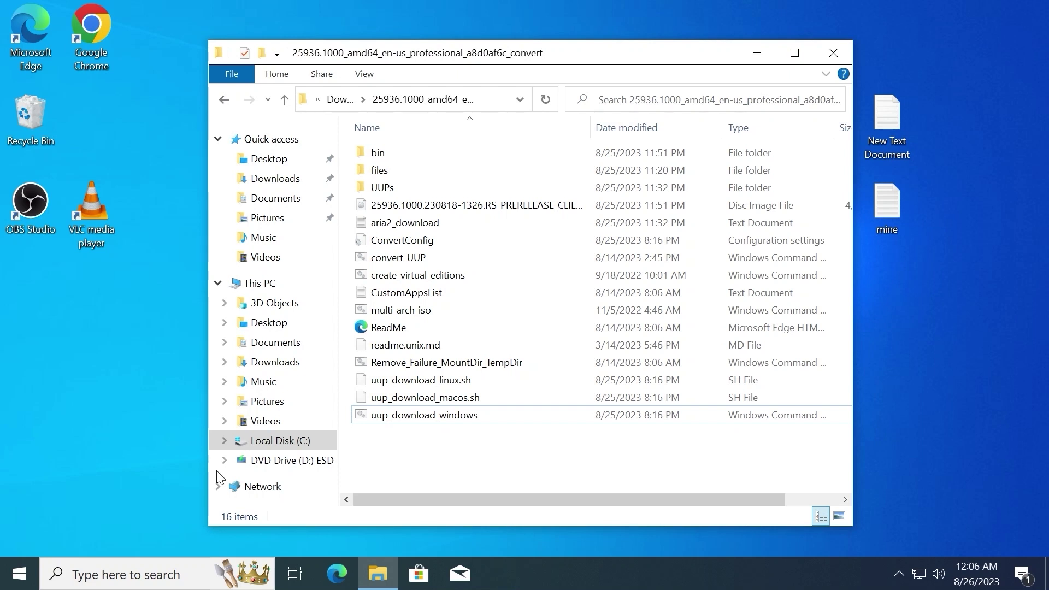
key("alt+Left")
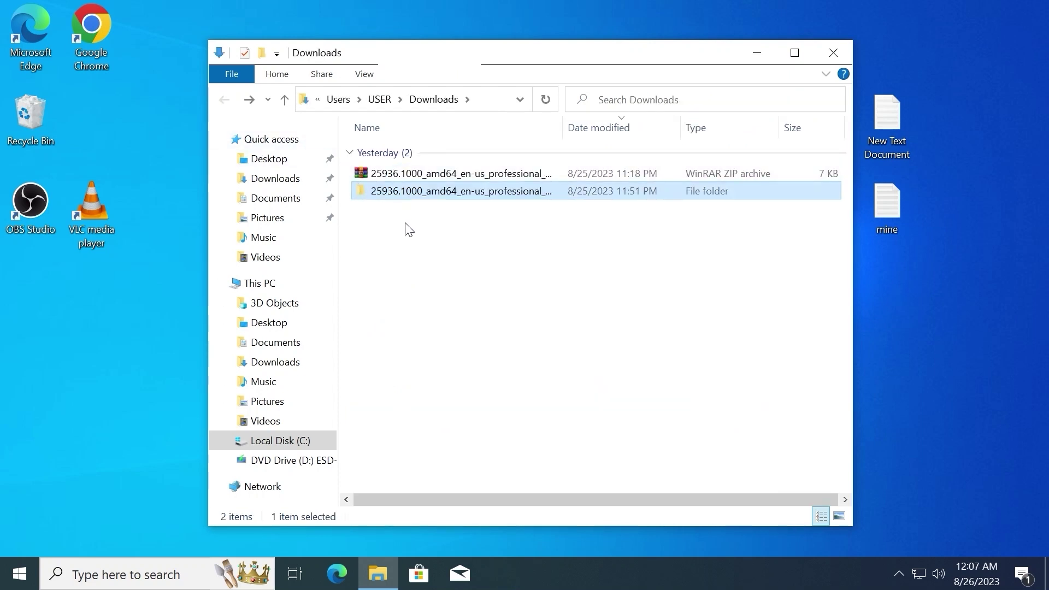
double_click(405, 192)
left_click(411, 208)
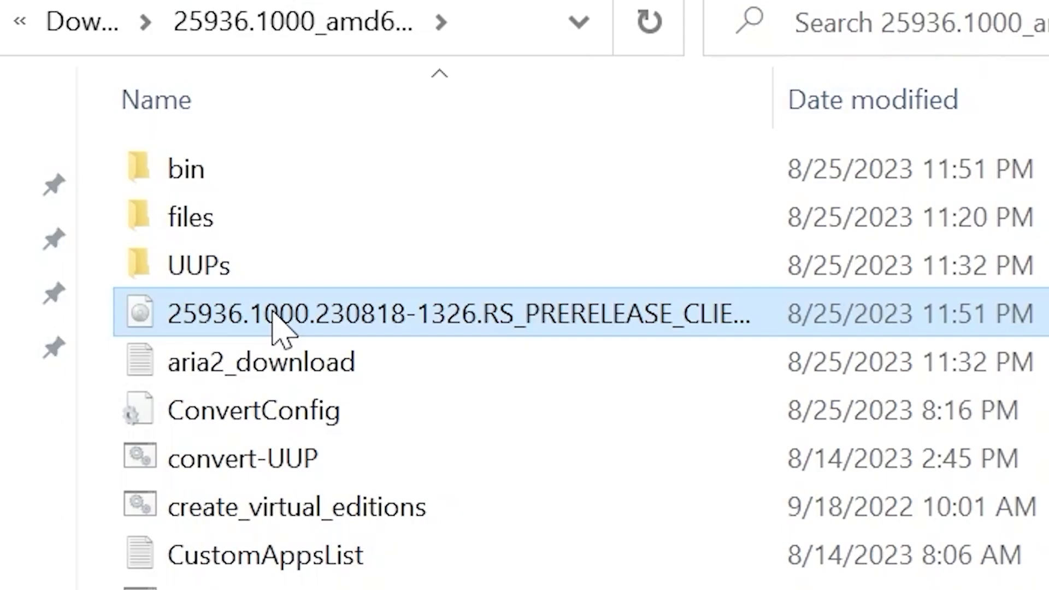
mouse_move(189, 328)
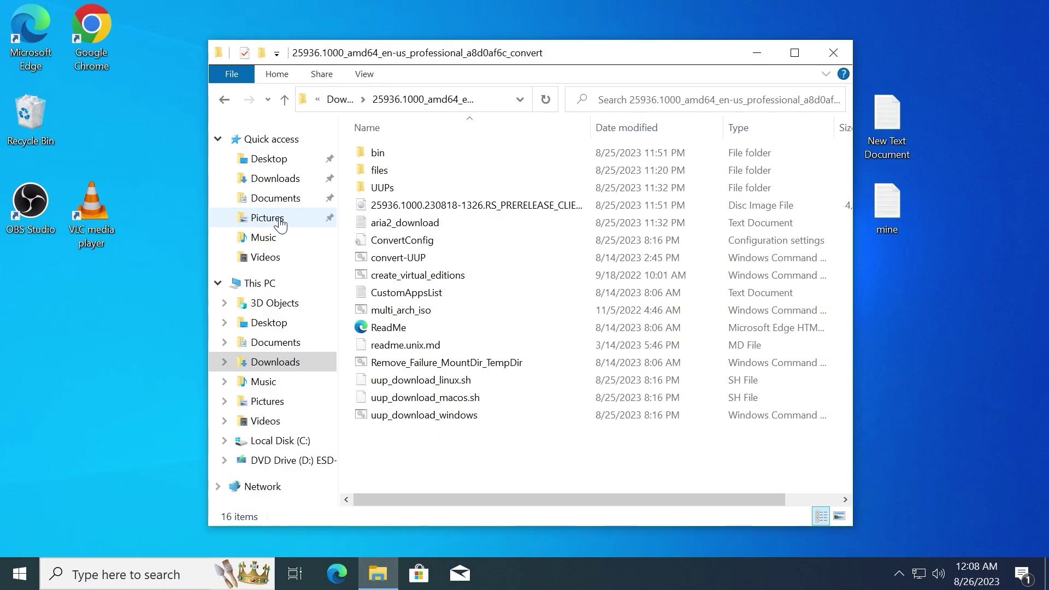
mouse_move(391, 208)
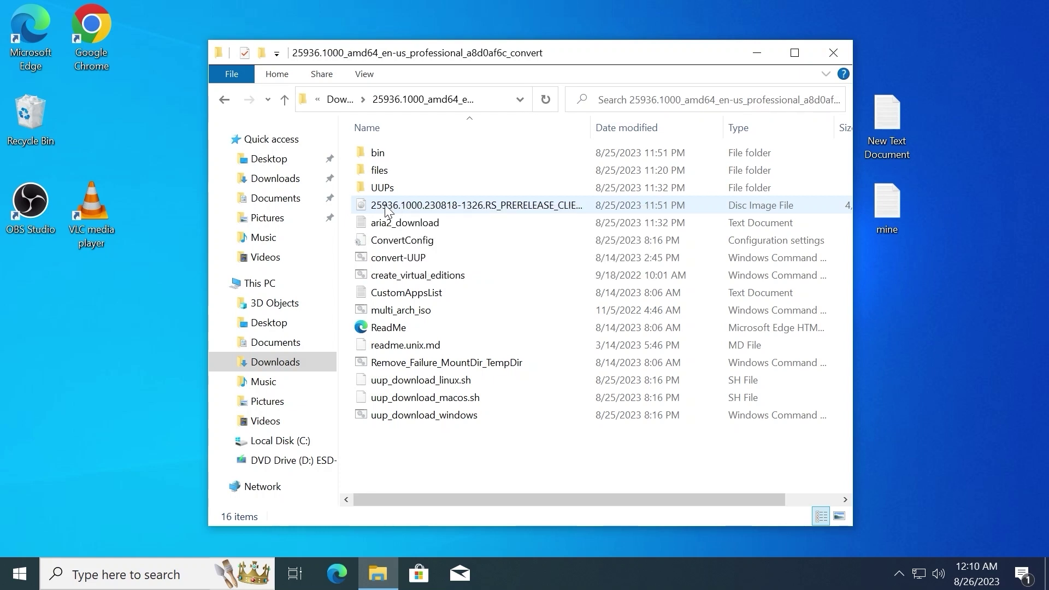
Step: Mount the 25936.1000 disc image and launch its setup application, allowing it to make changes
double_click(387, 208)
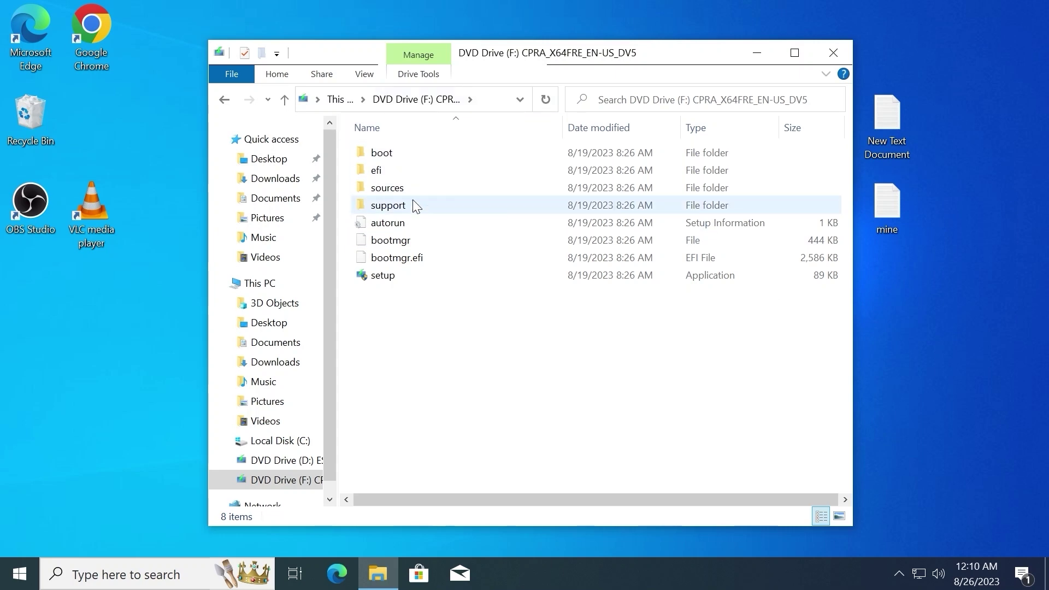
double_click(382, 275)
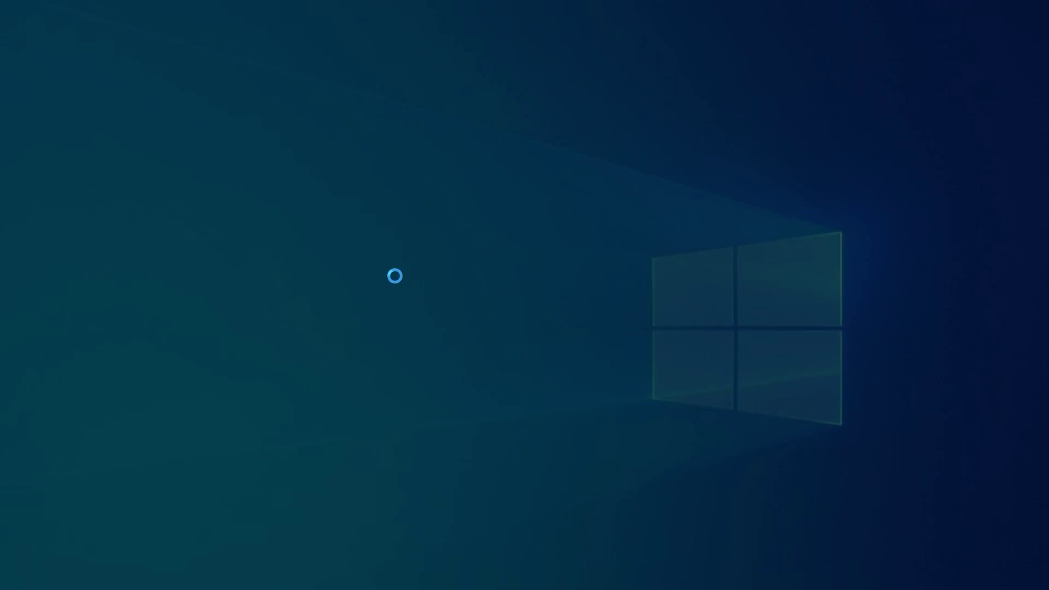
left_click(448, 405)
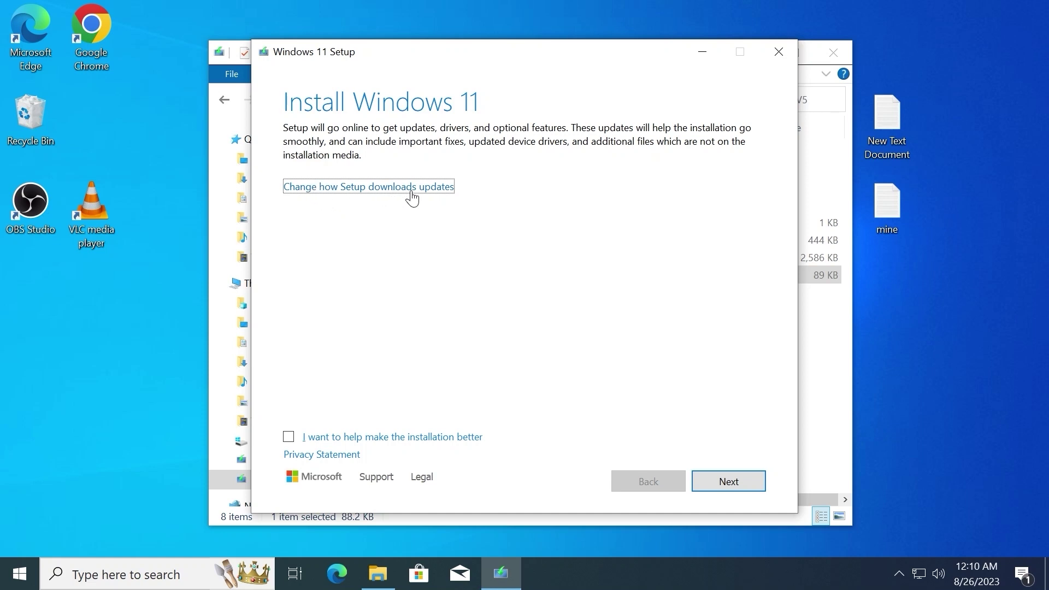
Step: Set Windows 11 Setup to download updates, drivers and optional features, and continue
left_click(399, 188)
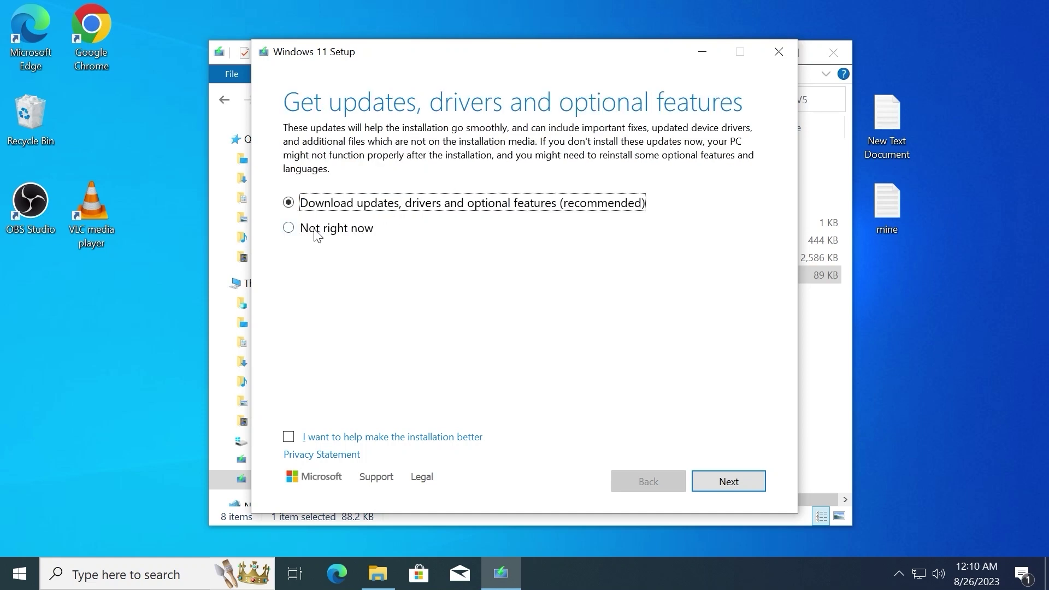
left_click(316, 232)
left_click(295, 207)
left_click(737, 481)
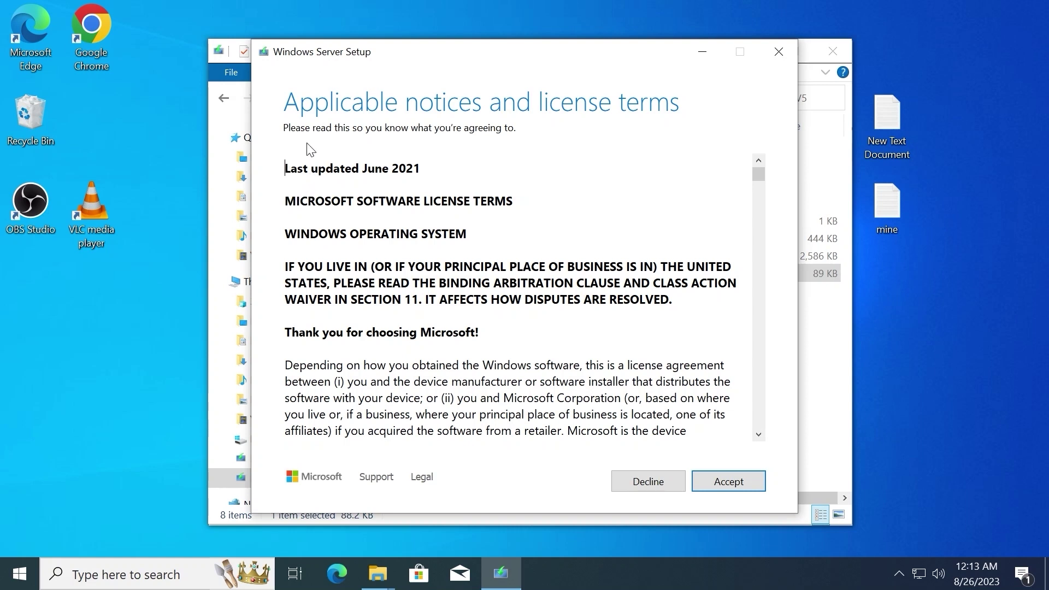
Step: Accept the license terms, choose to keep files, settings, and apps, and continue
left_click(719, 486)
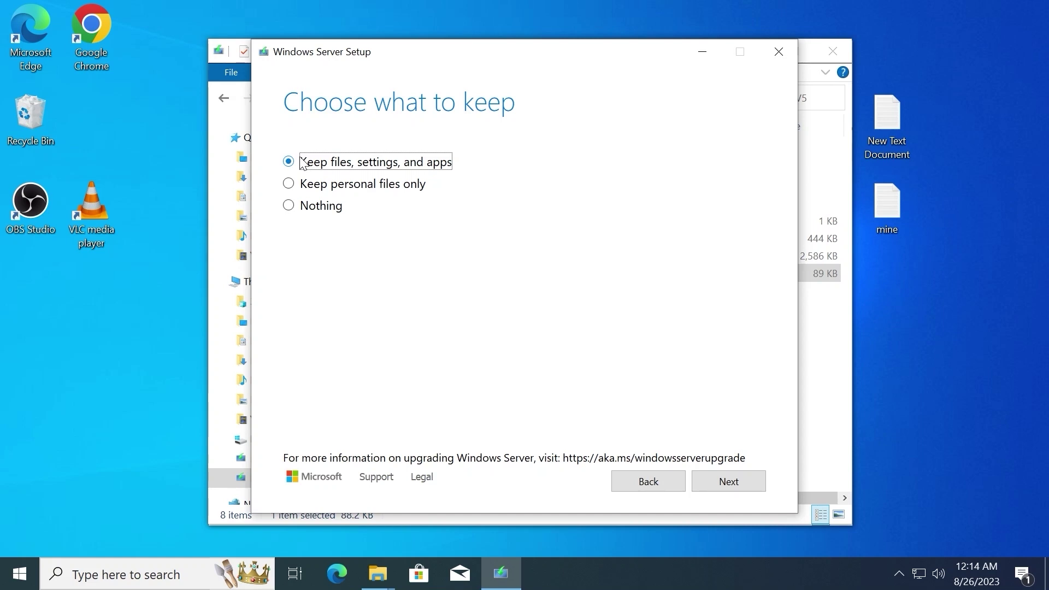
left_click_drag(131, 257, 3, 5)
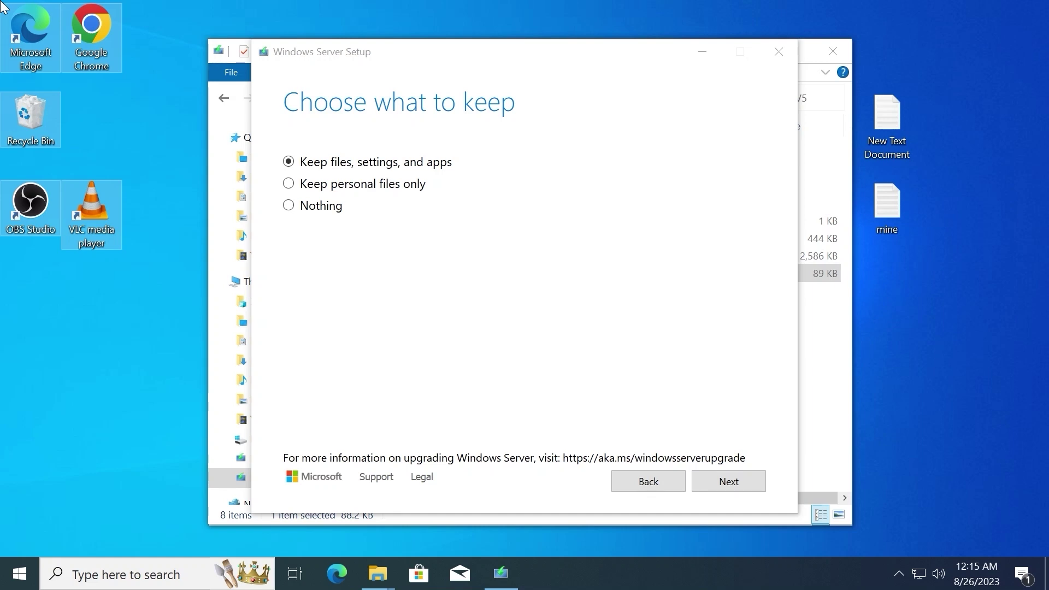
left_click(356, 188)
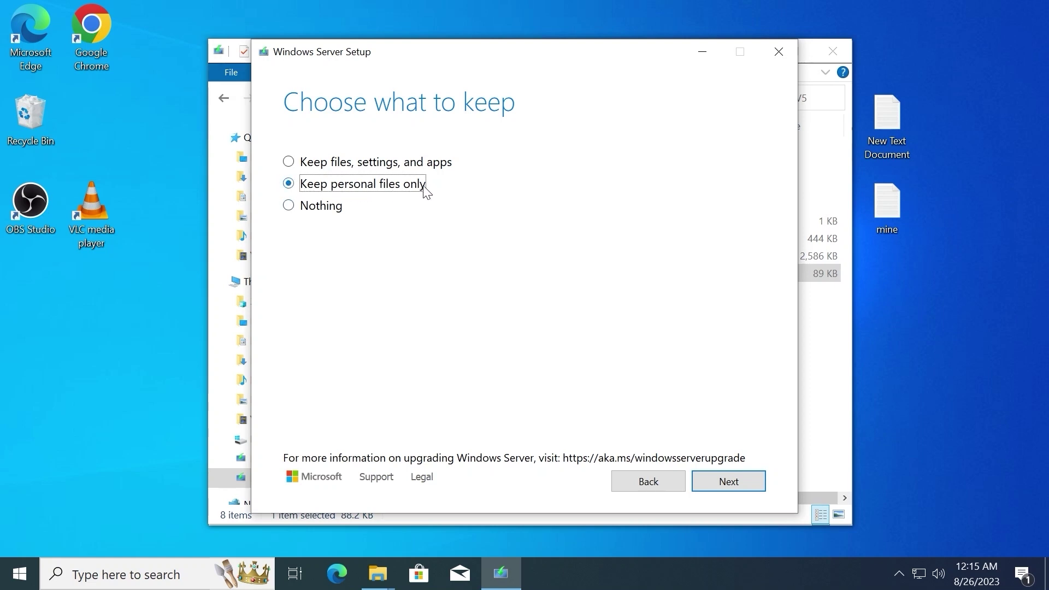
left_click(289, 206)
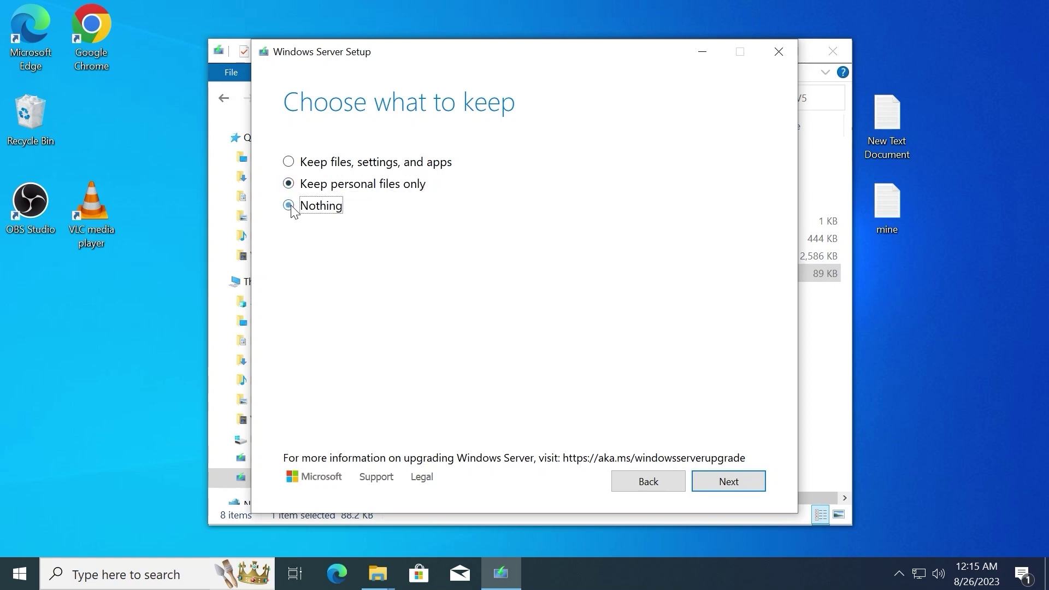
left_click(289, 162)
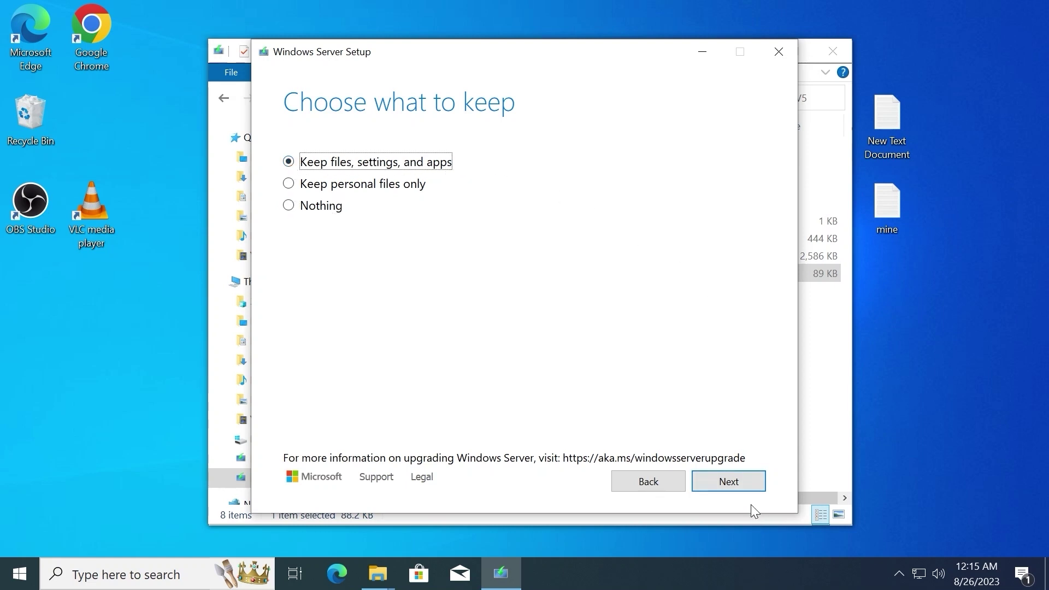
left_click(733, 480)
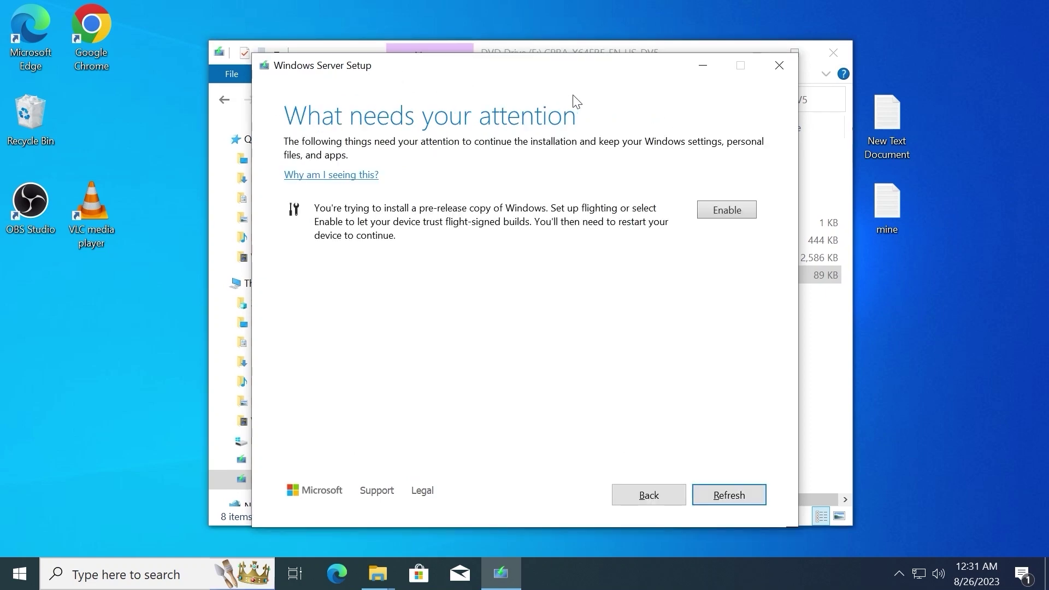
Step: Enable trust for flight-signed pre-release builds and quit the setup
left_click(744, 215)
left_click(776, 75)
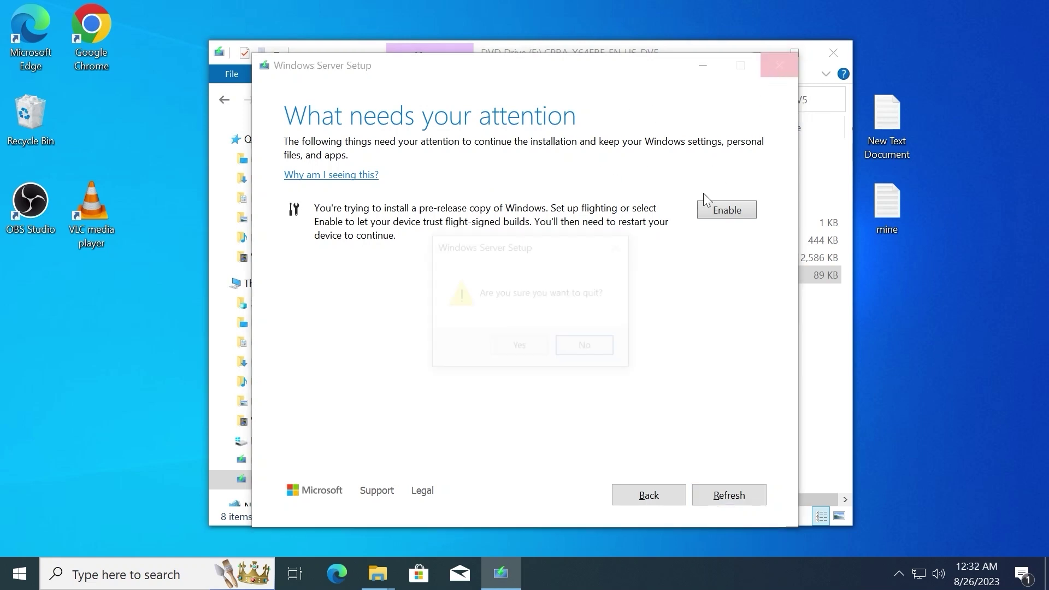
left_click(519, 346)
Step: Restart the computer from Windows
left_click(27, 583)
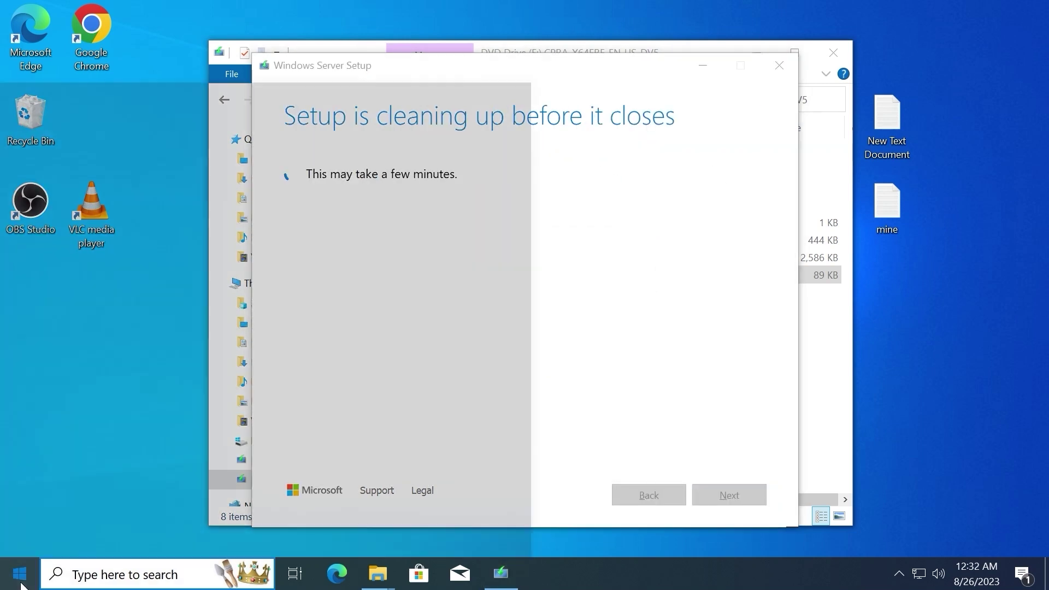
left_click(28, 535)
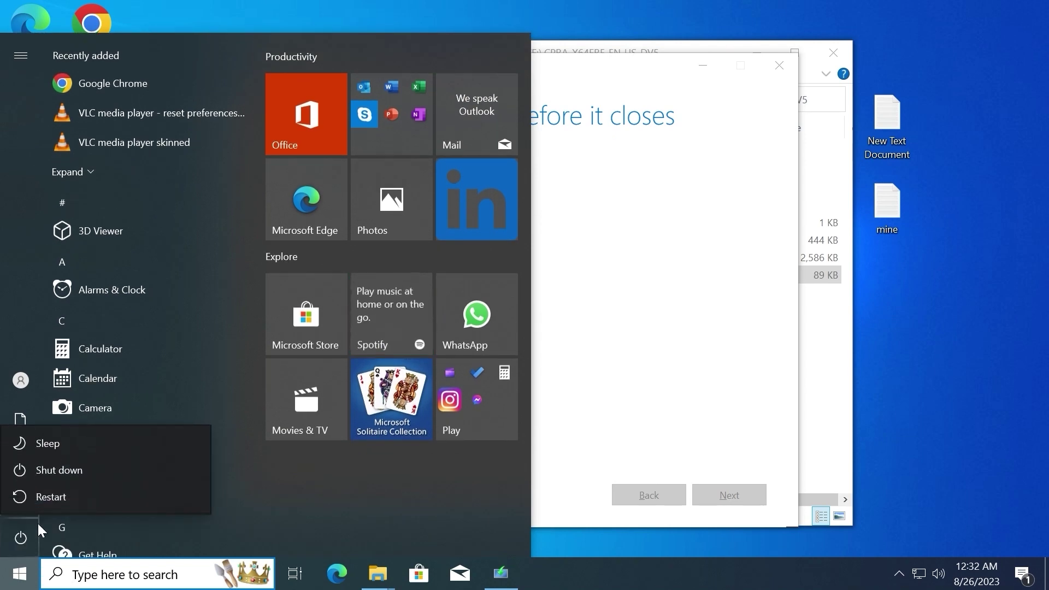
left_click(50, 497)
left_click(354, 464)
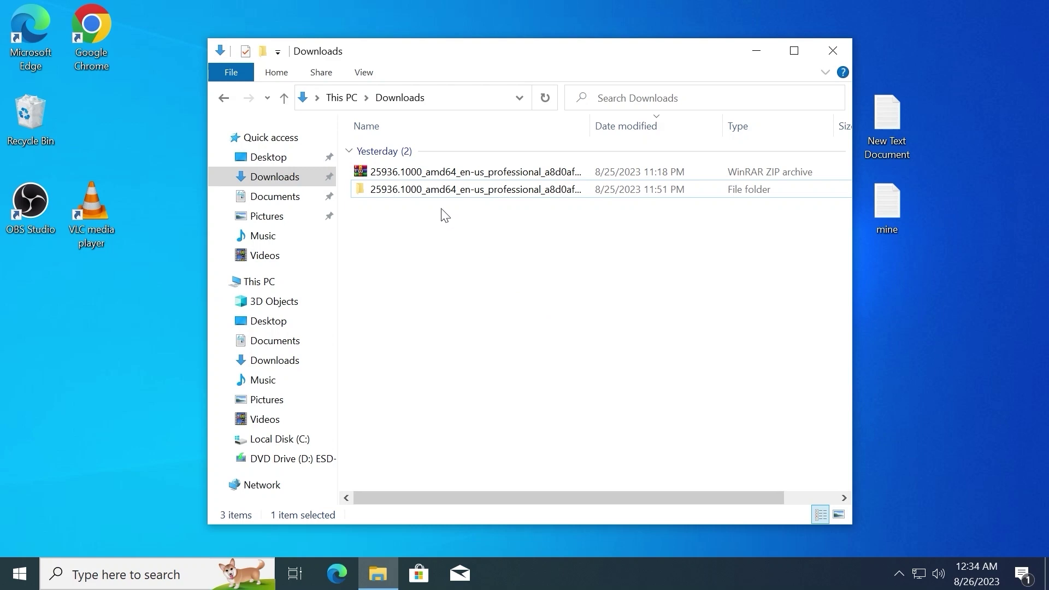
Step: Mount the 25936.1000 disc image from its convert folder, run its setup, and choose to continue from where the installation left off
double_click(409, 192)
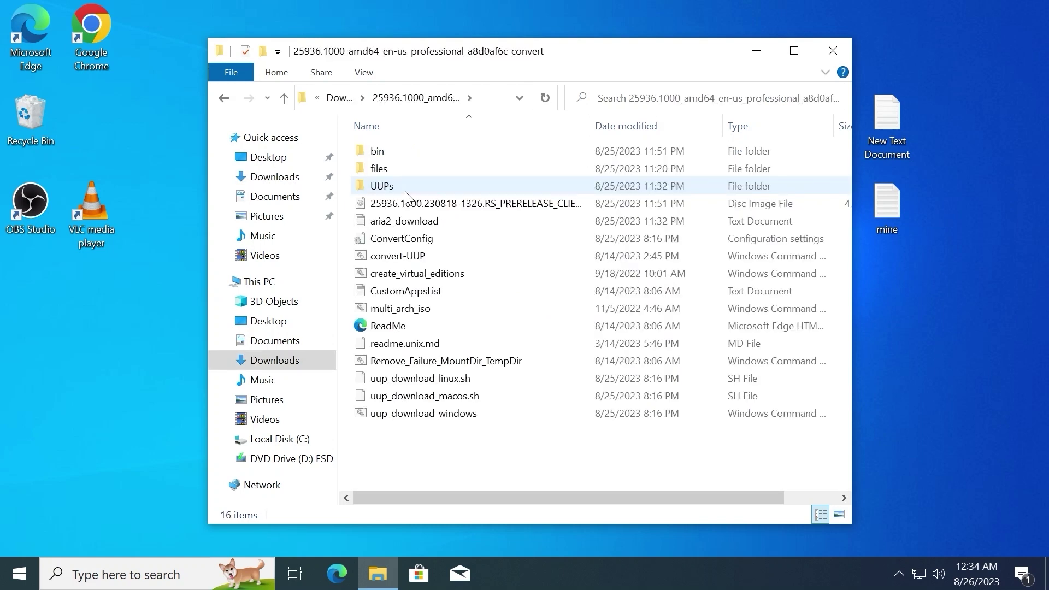
double_click(396, 205)
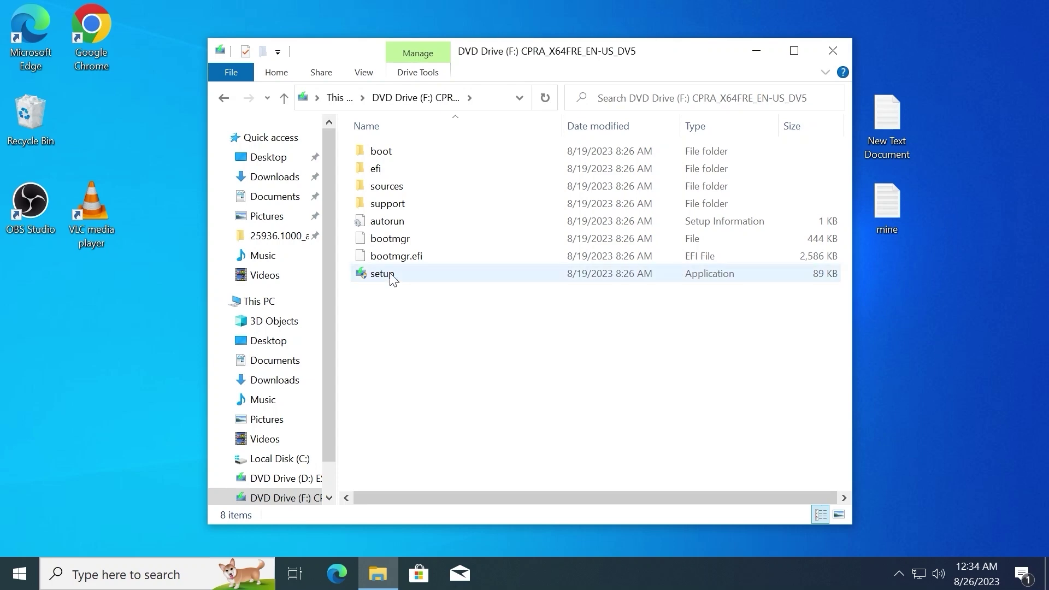
double_click(392, 277)
left_click(450, 390)
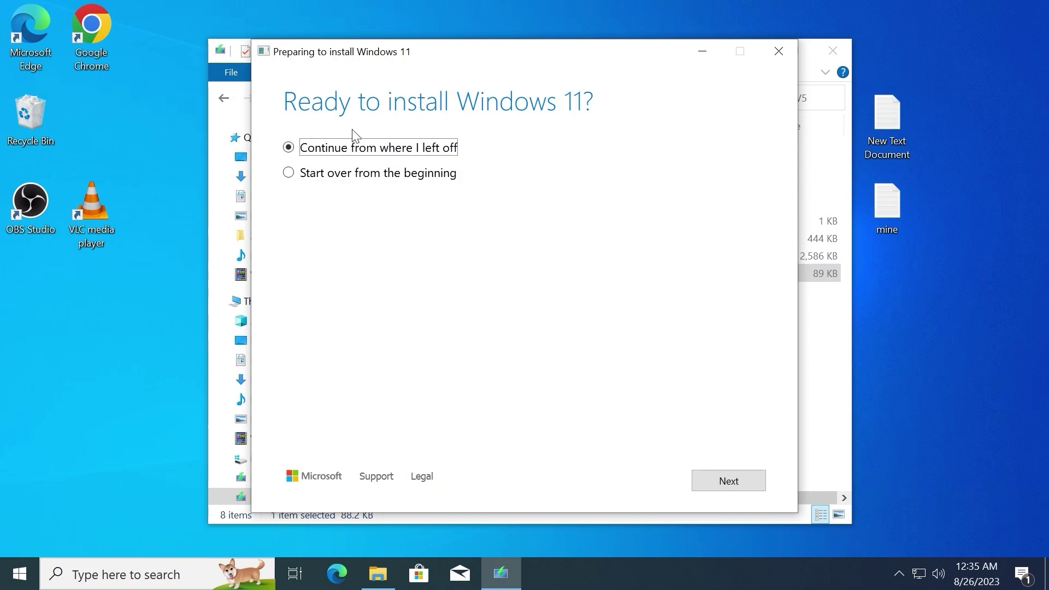
left_click(288, 148)
left_click(730, 481)
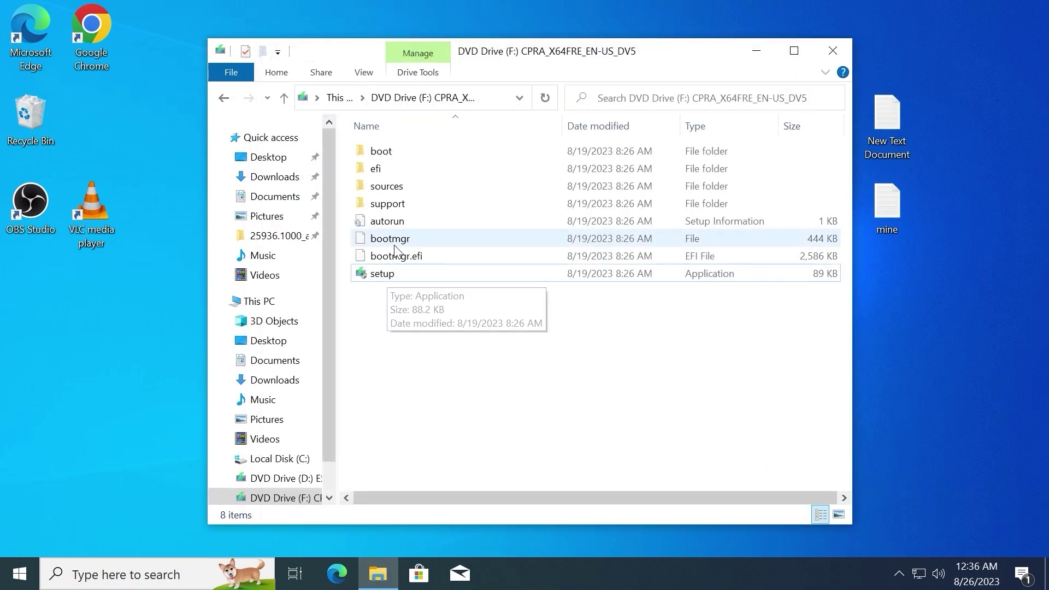
Step: Run setup from the mounted DVD drive again, choose "Not right now" for updates, drivers and optional features, and continue
double_click(383, 273)
left_click(468, 402)
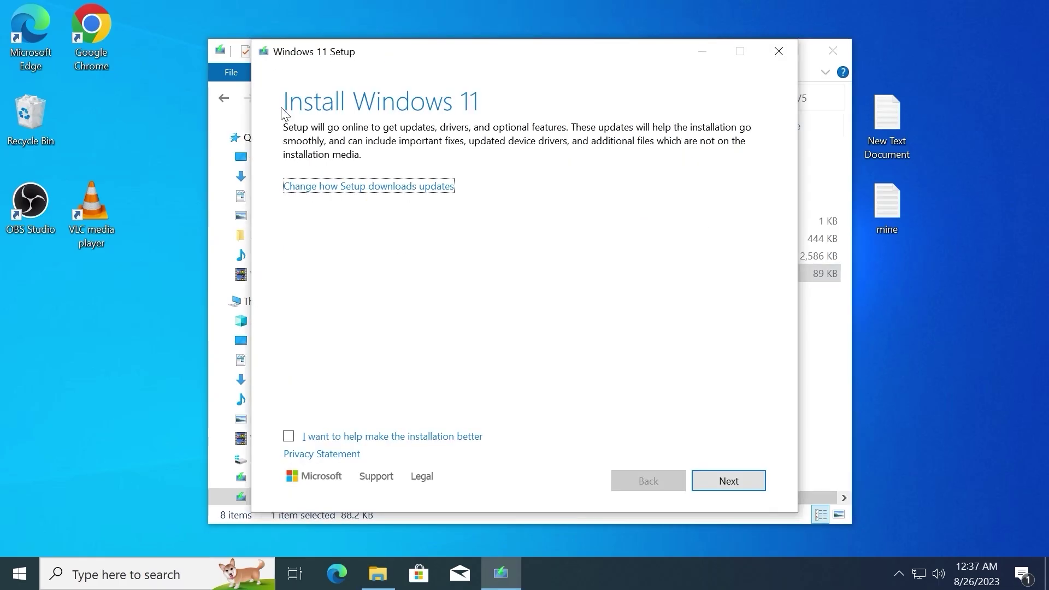
left_click(354, 188)
left_click(323, 231)
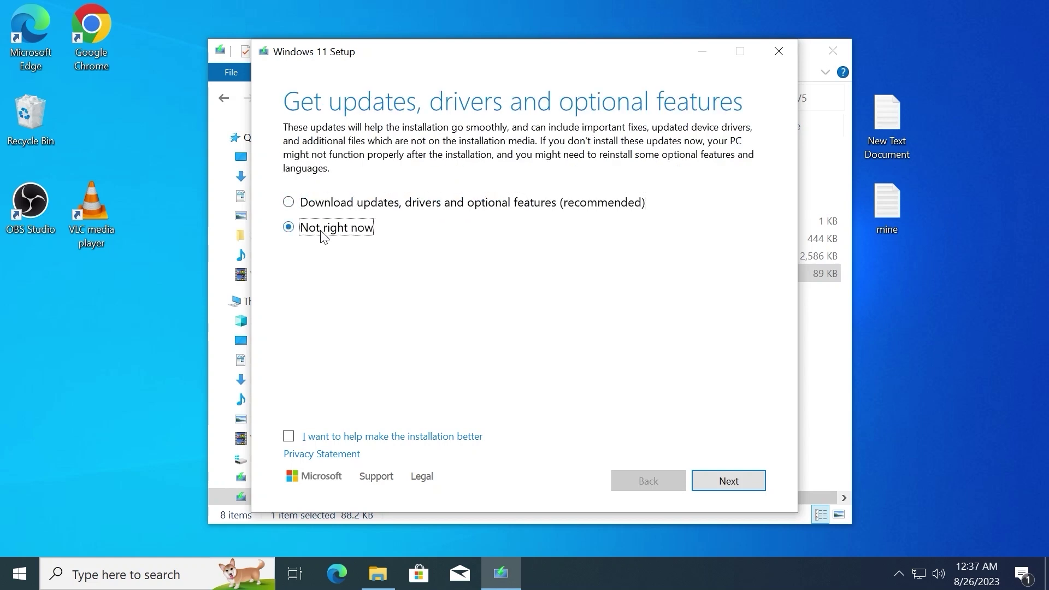
left_click(731, 480)
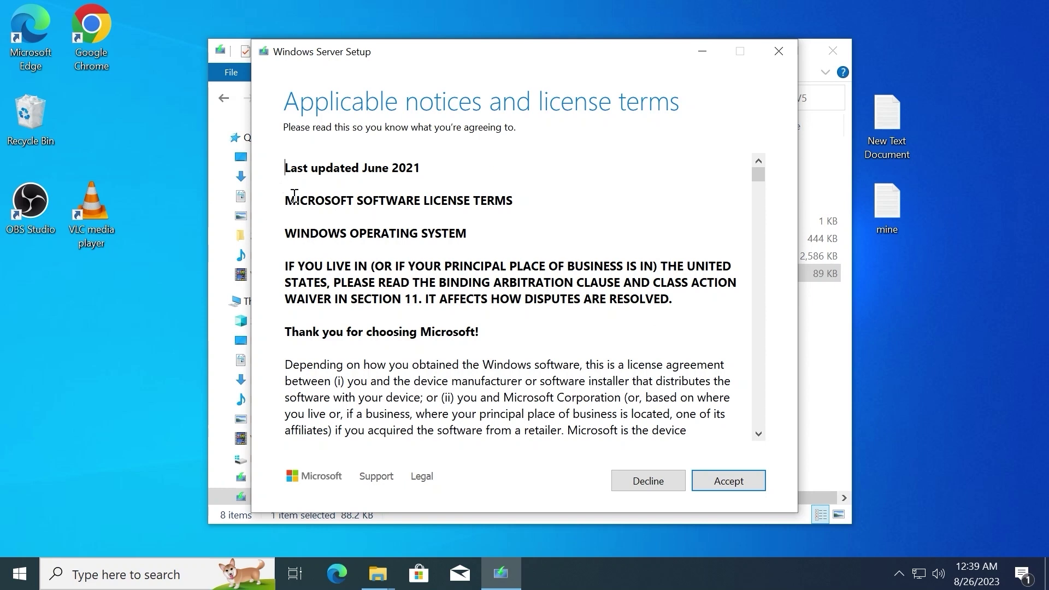
Step: Accept the license terms, keep files, settings, and apps, and start the Windows 11 Pro installation
left_click(732, 481)
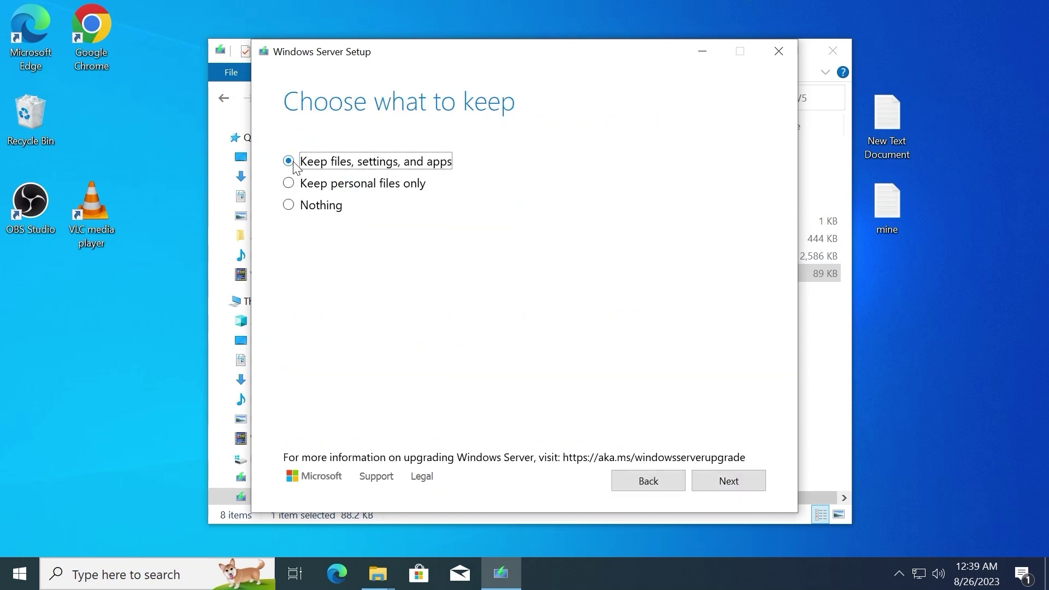
left_click(720, 476)
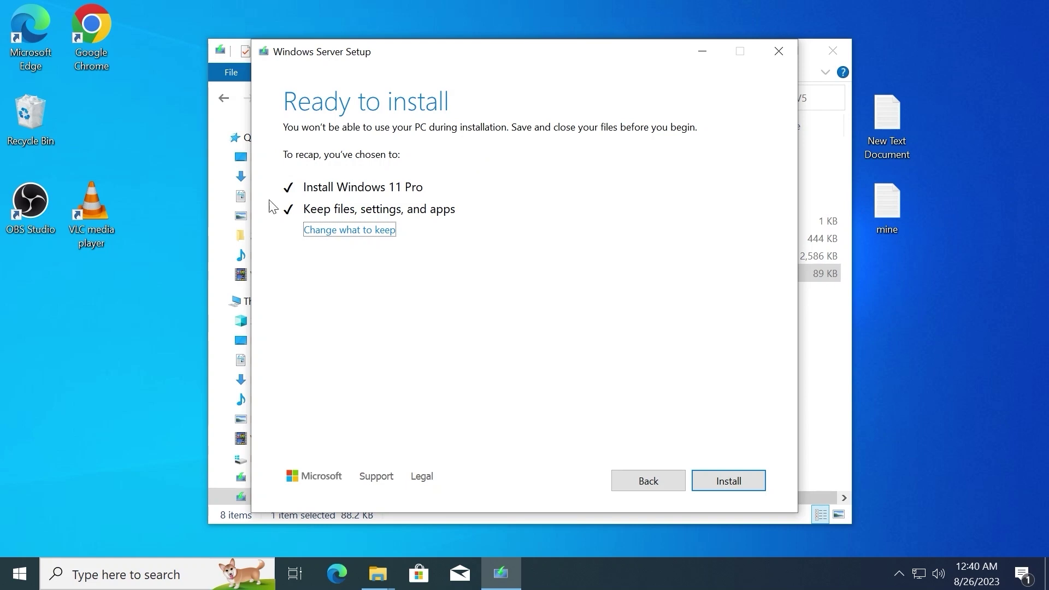
left_click_drag(144, 307, 3, 6)
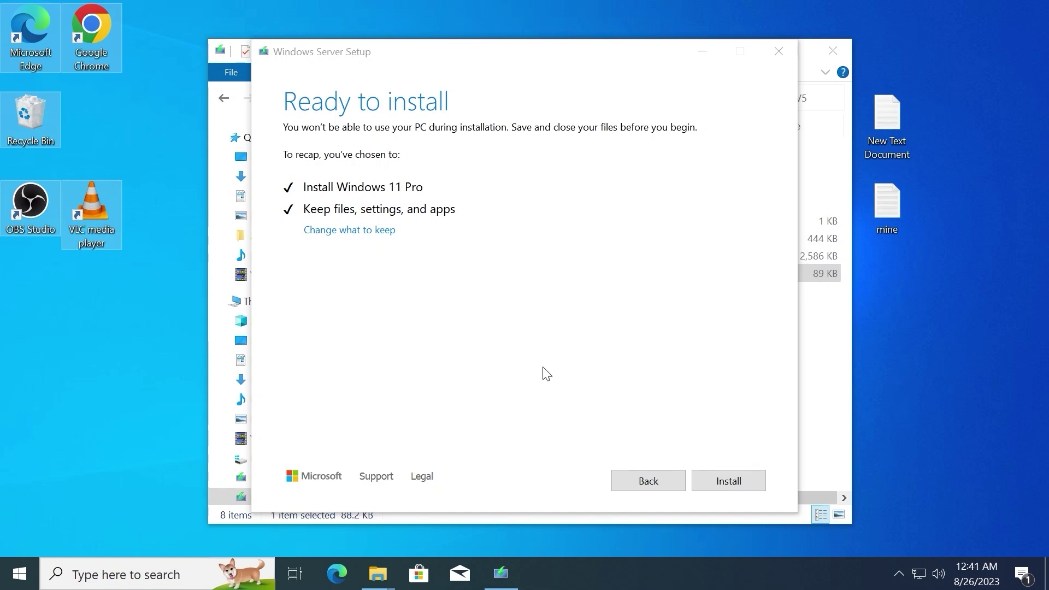
left_click(731, 483)
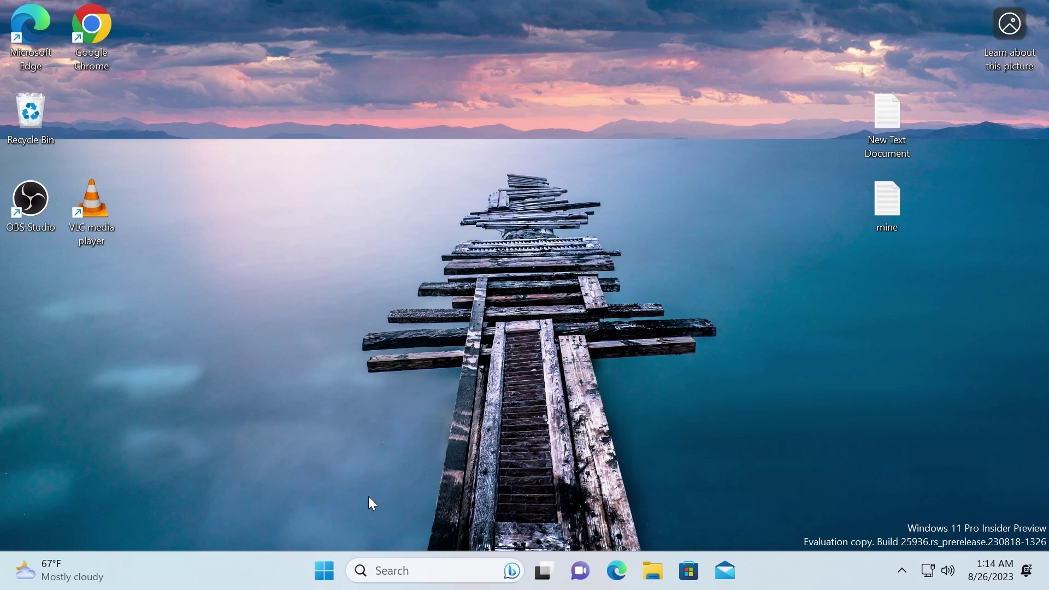
Step: Review the upgraded PC's system information in Settings and check Windows Update for new updates
right_click(324, 559)
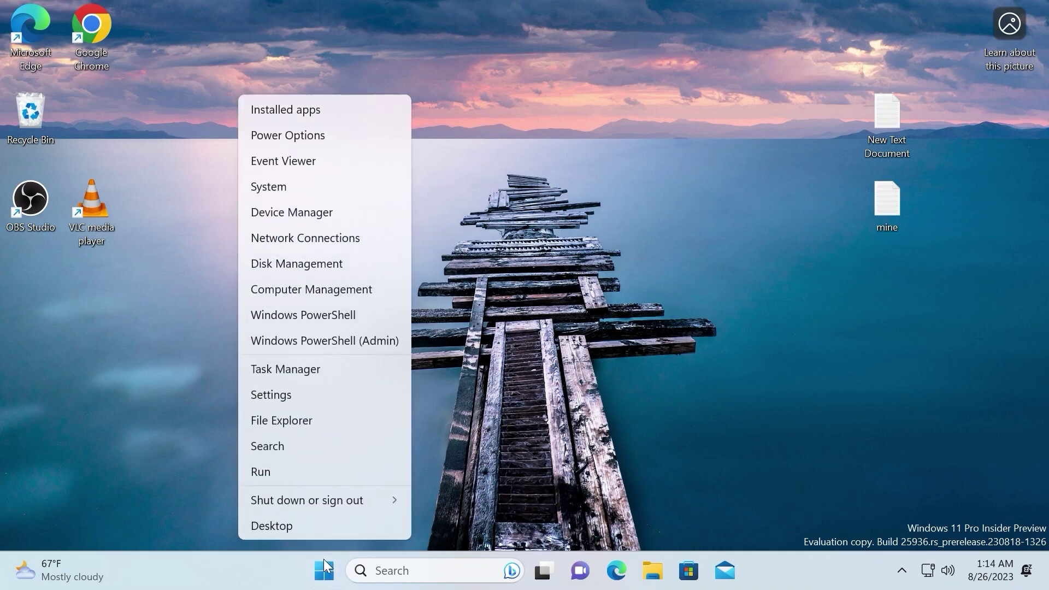
left_click(278, 186)
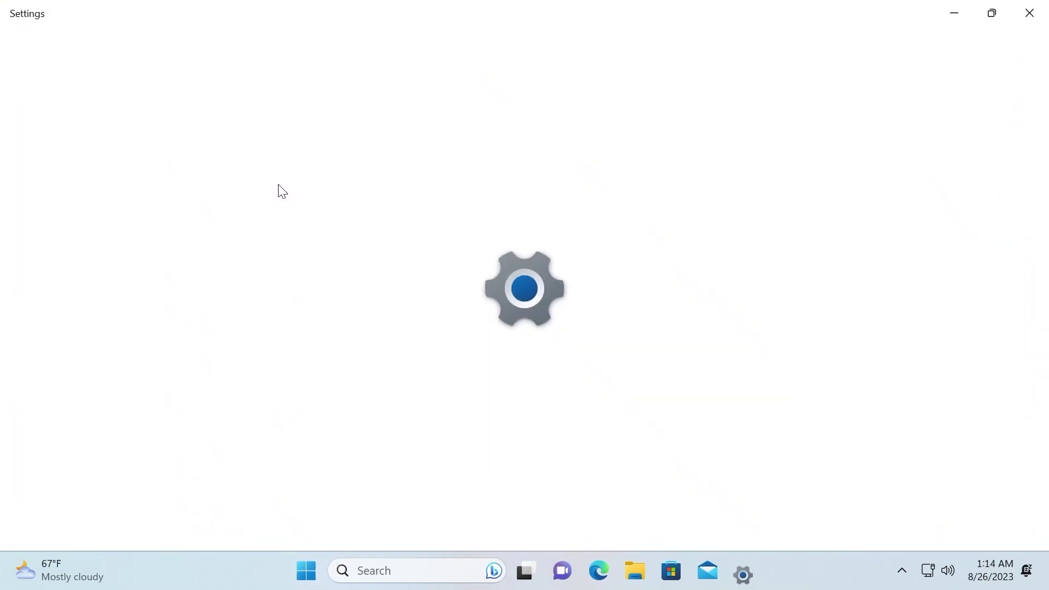
scroll(482, 300, "down", 2)
scroll(482, 300, "down", 2)
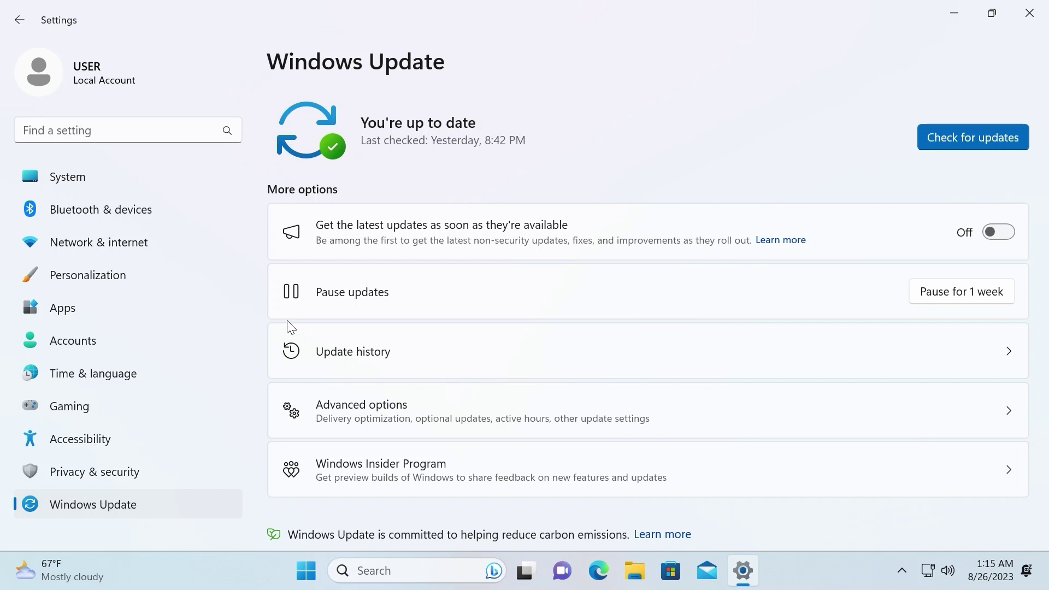
left_click(972, 140)
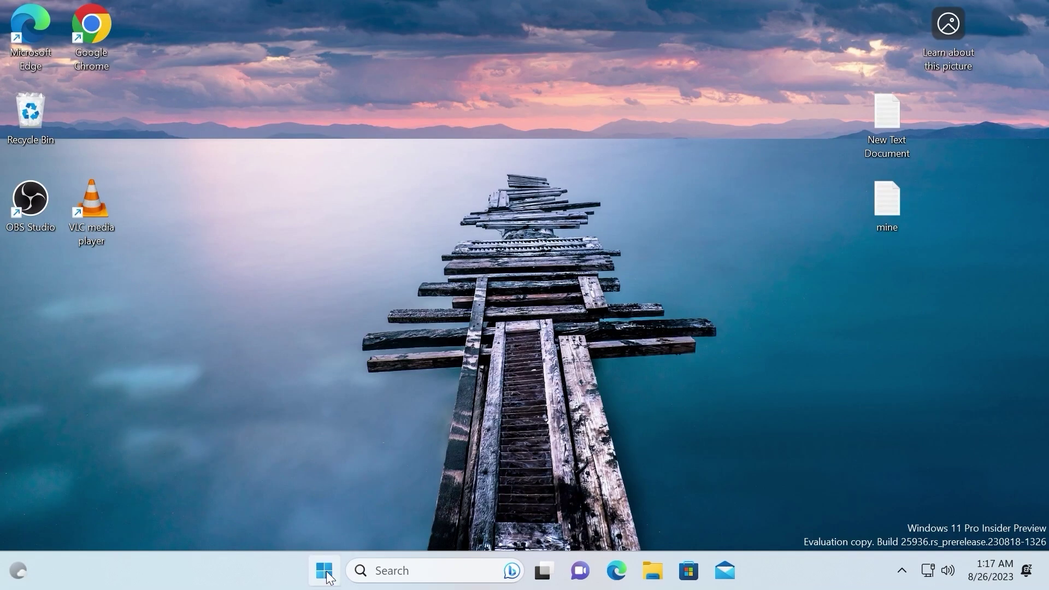
Step: Open Settings and go to the system recovery options
left_click(324, 571)
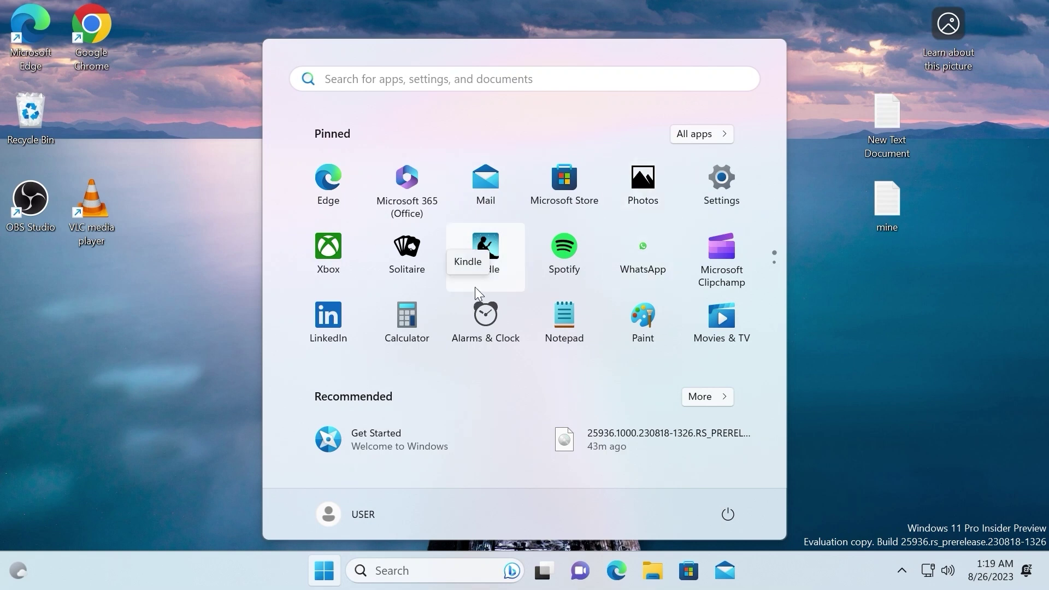
left_click(711, 192)
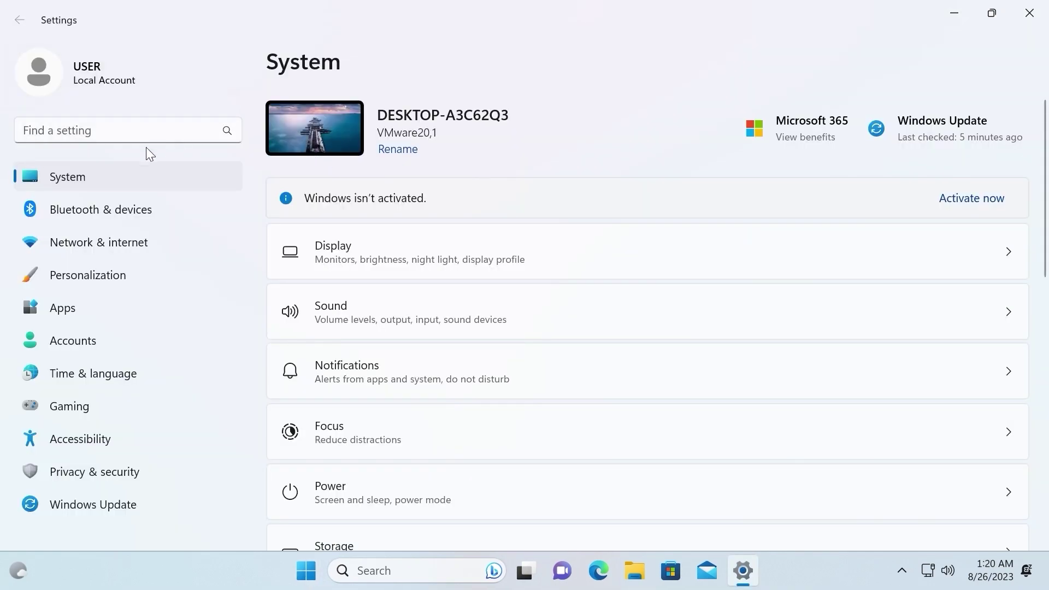
scroll(496, 261, "down", 5)
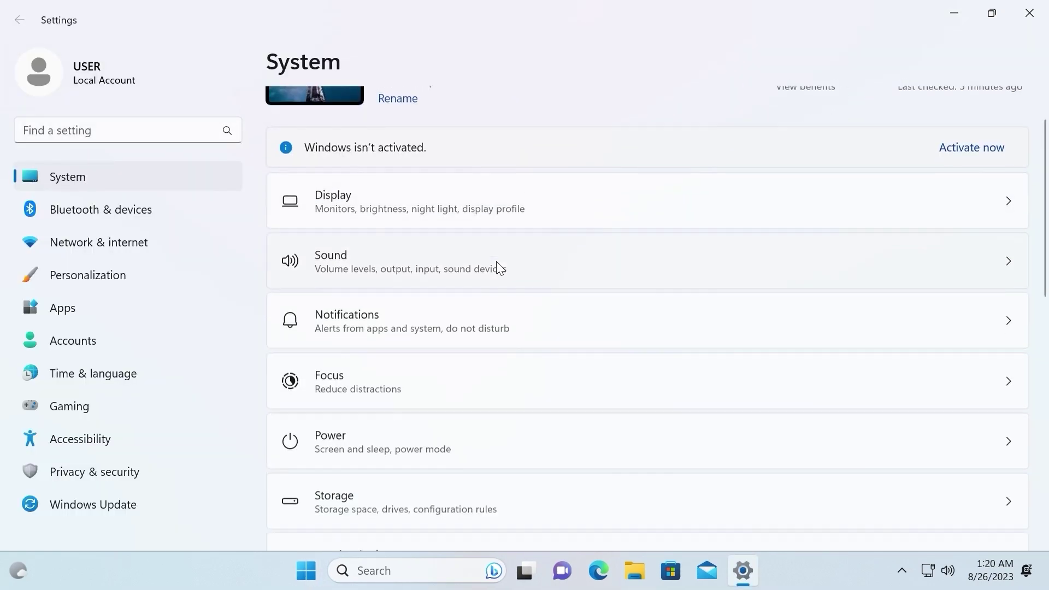
scroll(498, 268, "down", 4)
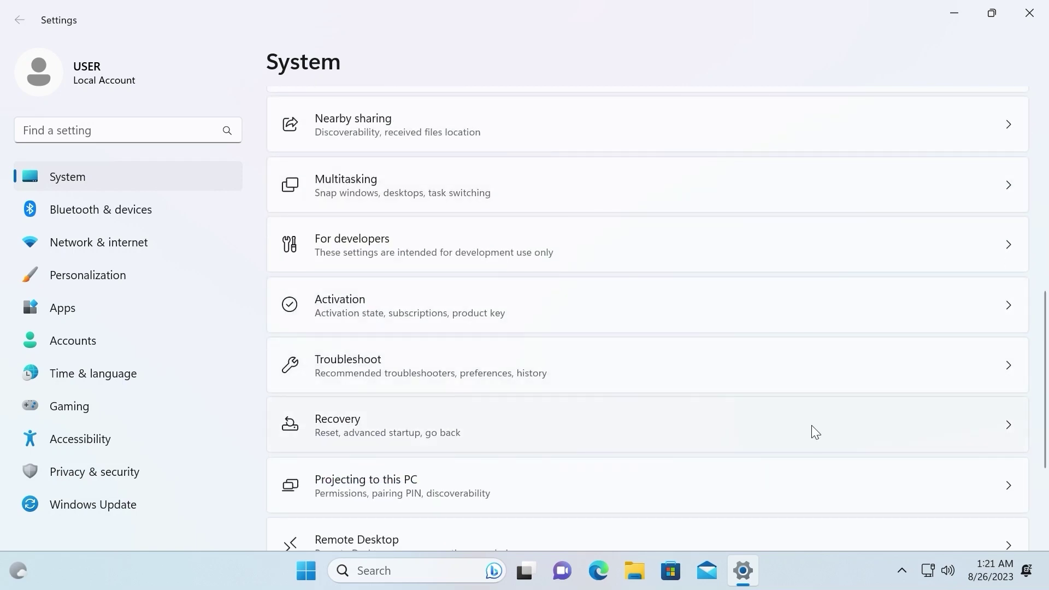
left_click(811, 425)
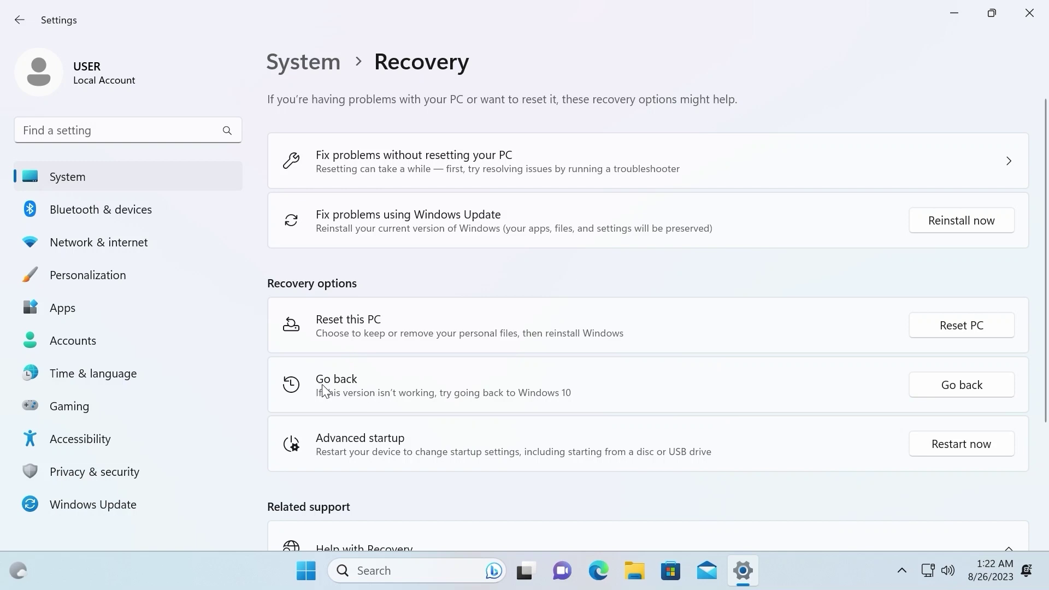
Step: Start going back to Windows 10 with "For another reason" as the reason, and cancel the rollback
left_click(957, 392)
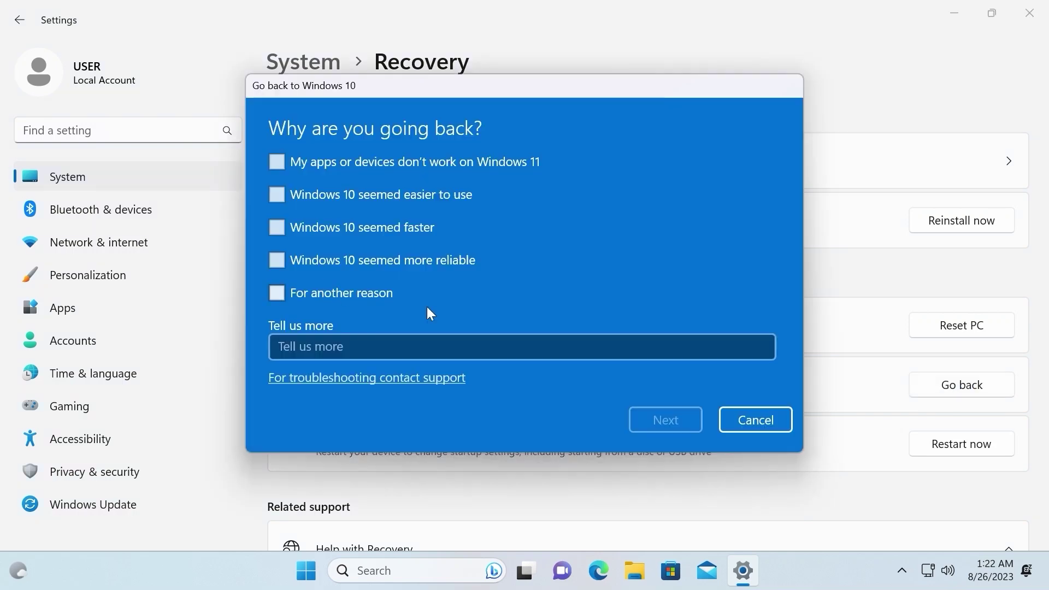
left_click(333, 296)
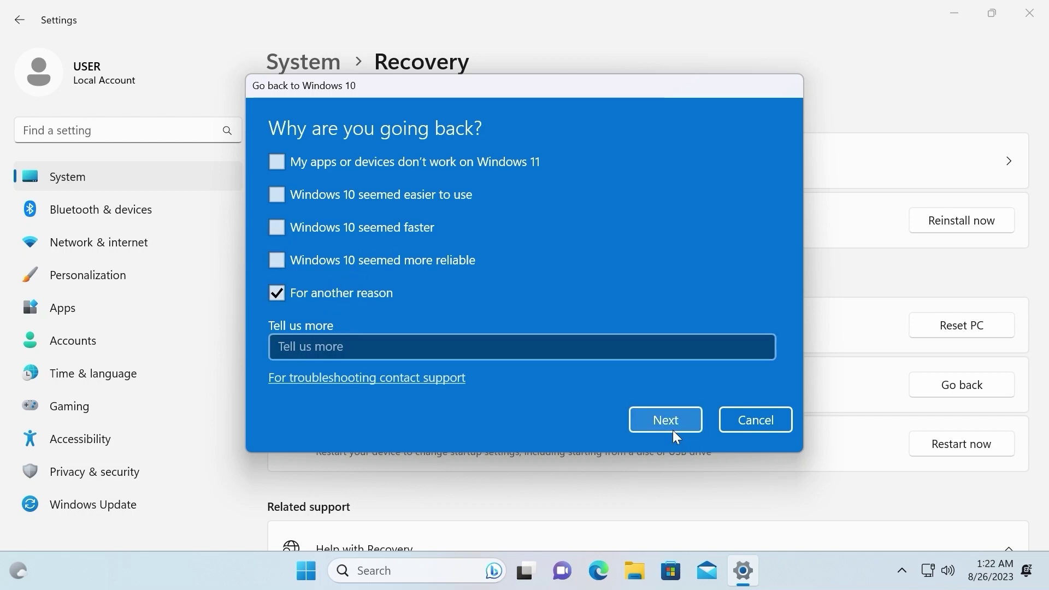
left_click(772, 422)
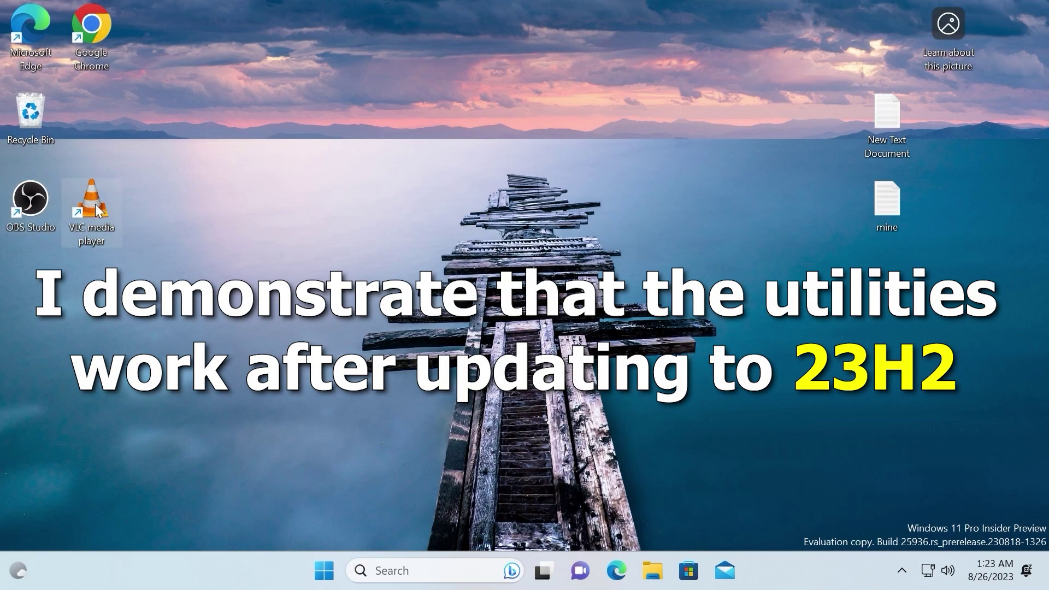
Step: Launch OBS Studio to test it, dismiss the Auto-Configuration Wizard, and close the program
double_click(25, 198)
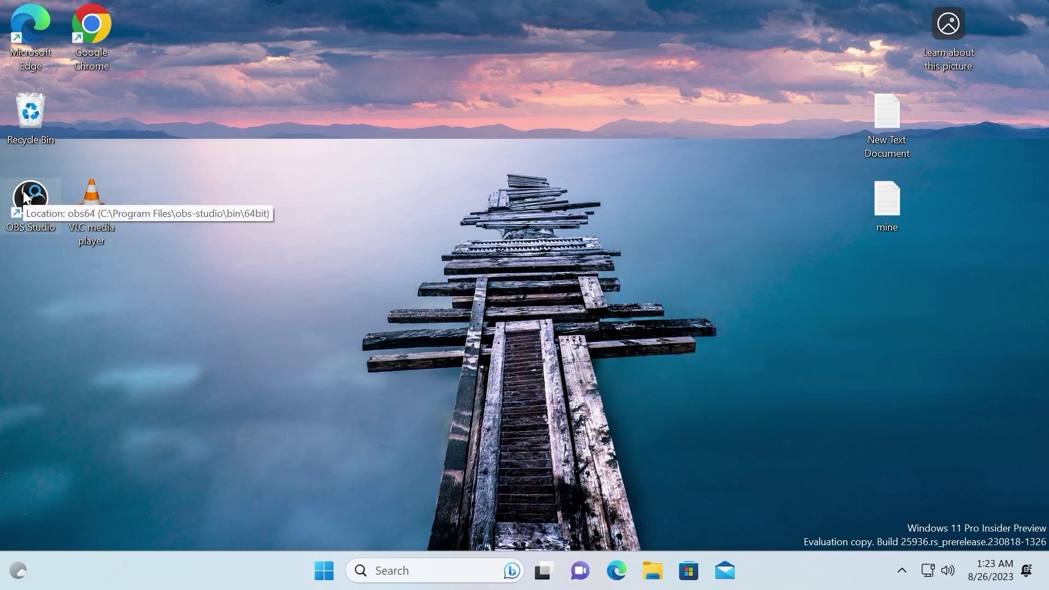
double_click(26, 198)
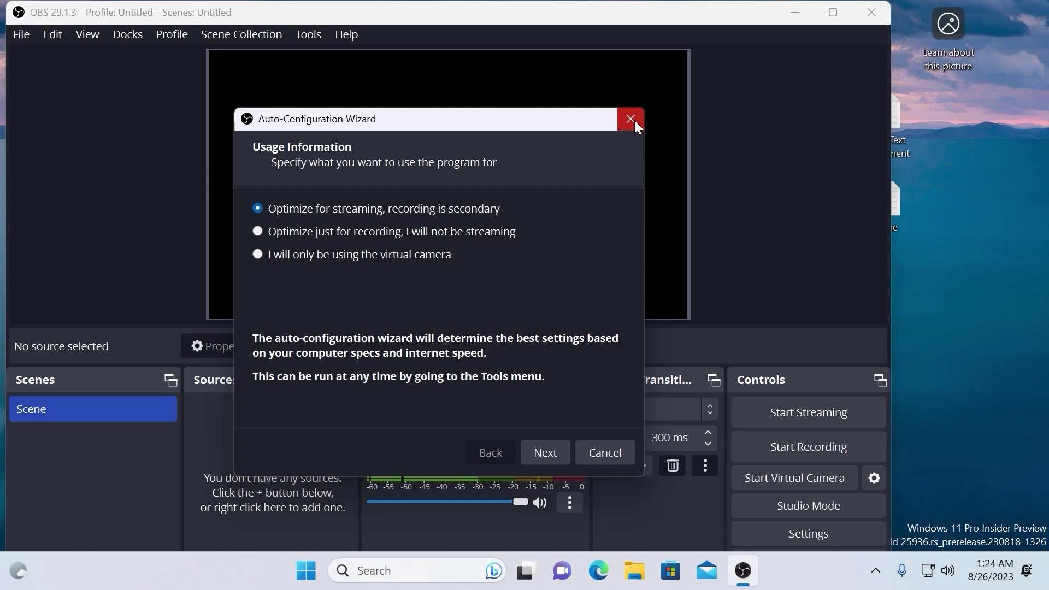
left_click(636, 122)
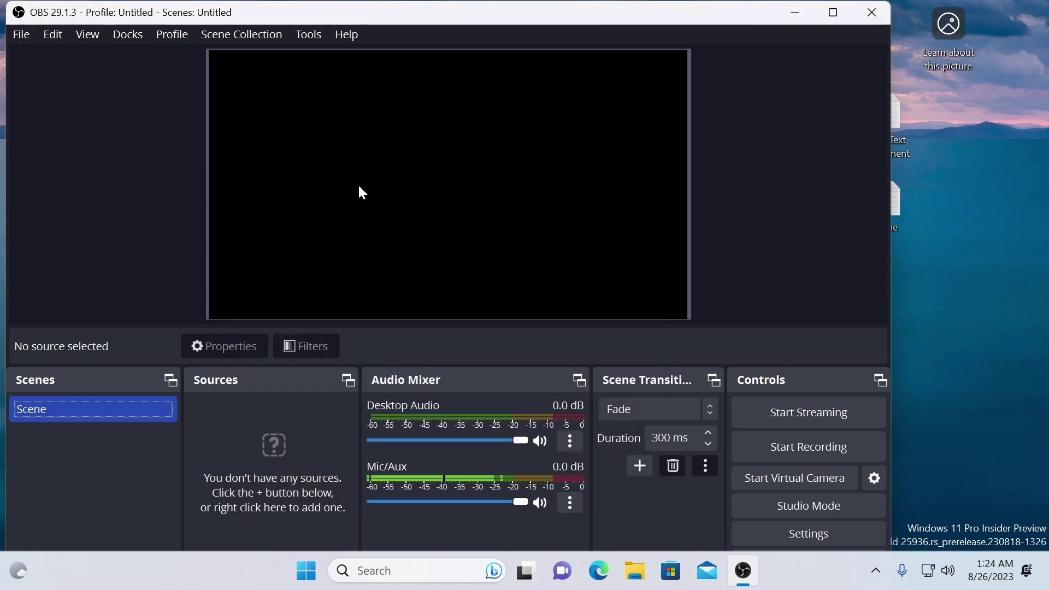
left_click(878, 19)
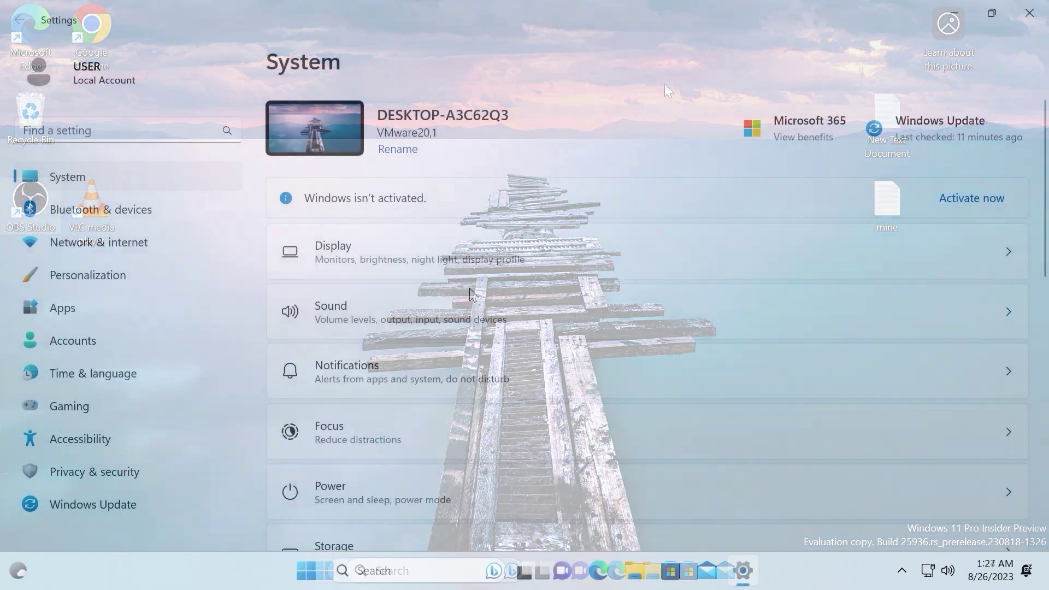
Step: Return to the Recovery page within the System settings
scroll(484, 304, "down", 5)
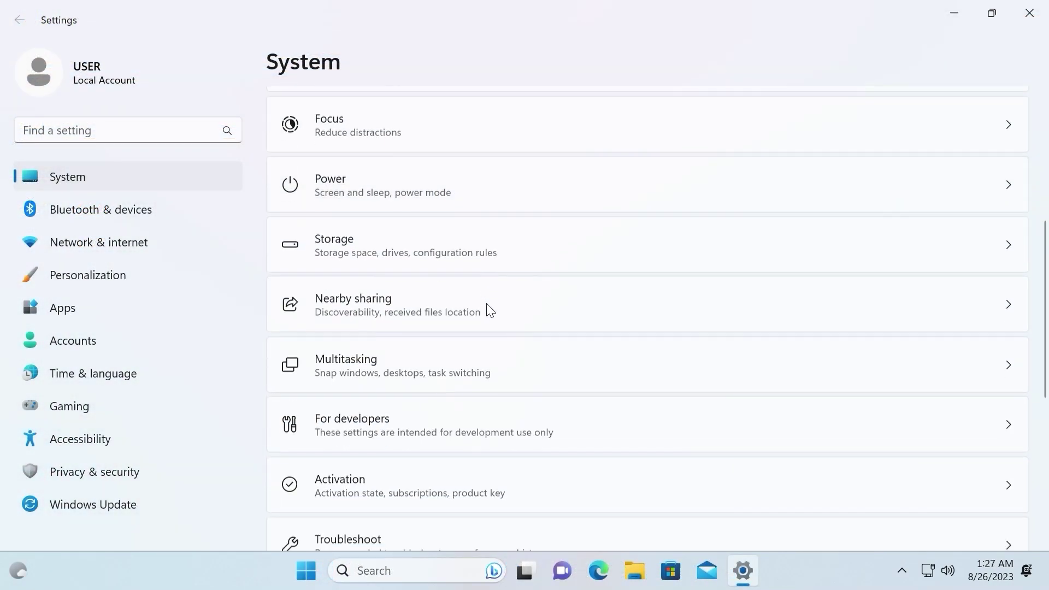
scroll(490, 310, "down", 2)
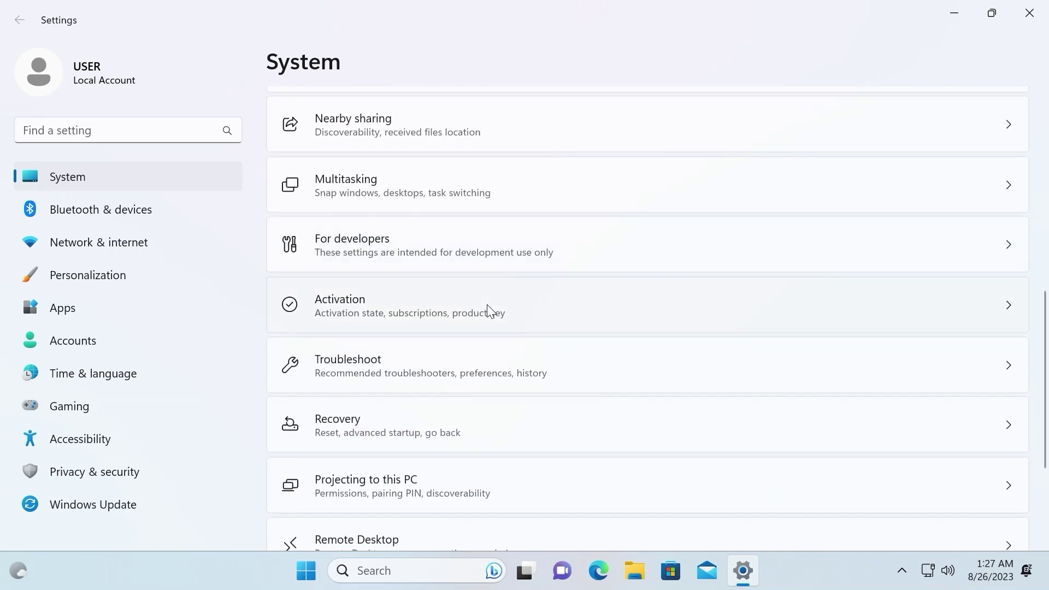
scroll(488, 310, "down", 2)
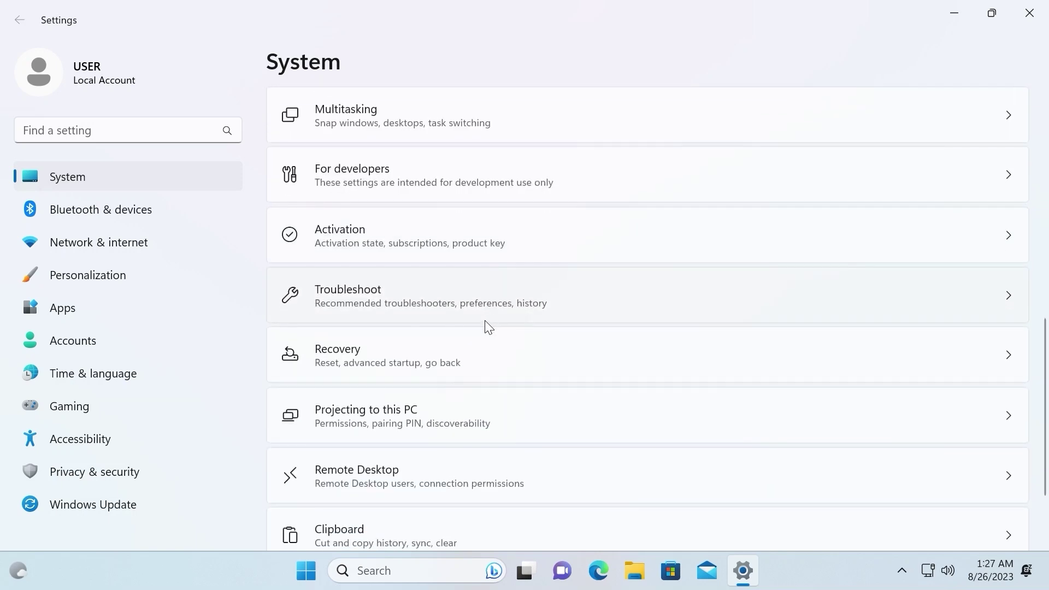
left_click(364, 357)
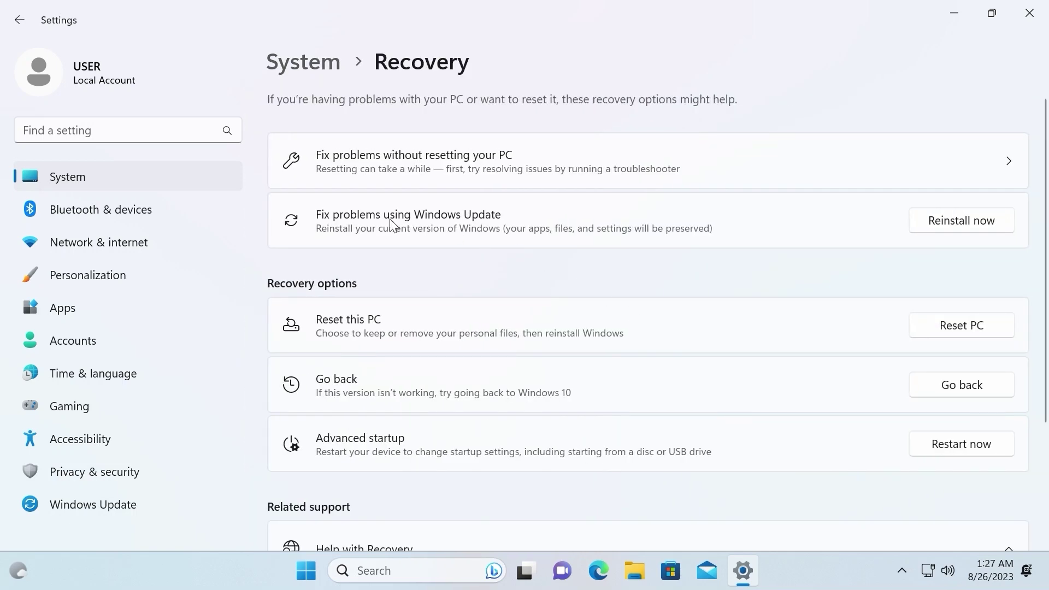